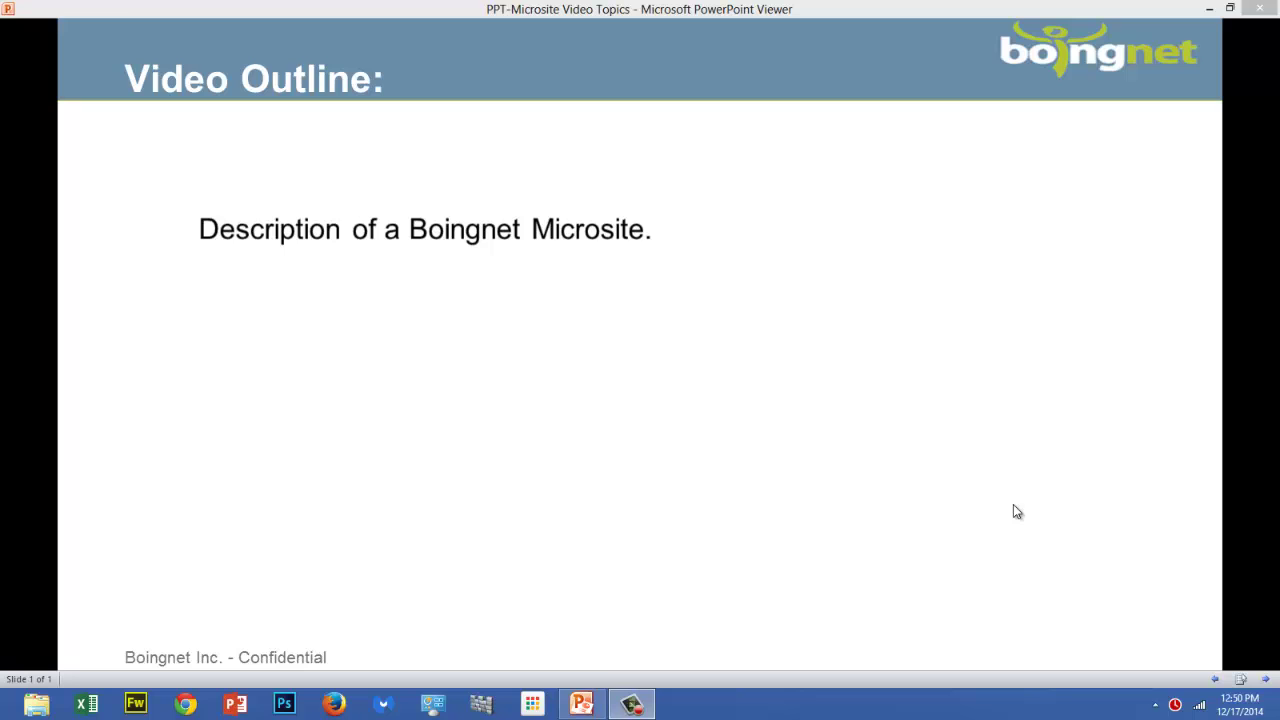
left_click(1267, 680)
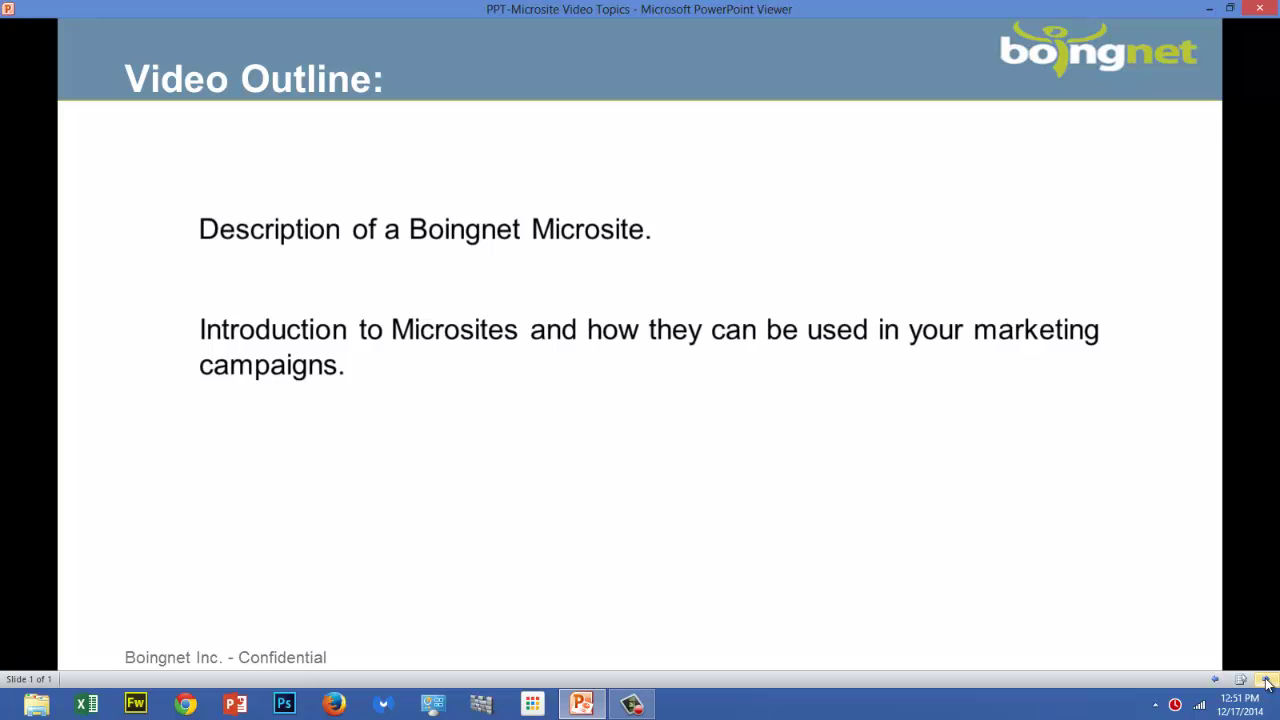
left_click(1267, 682)
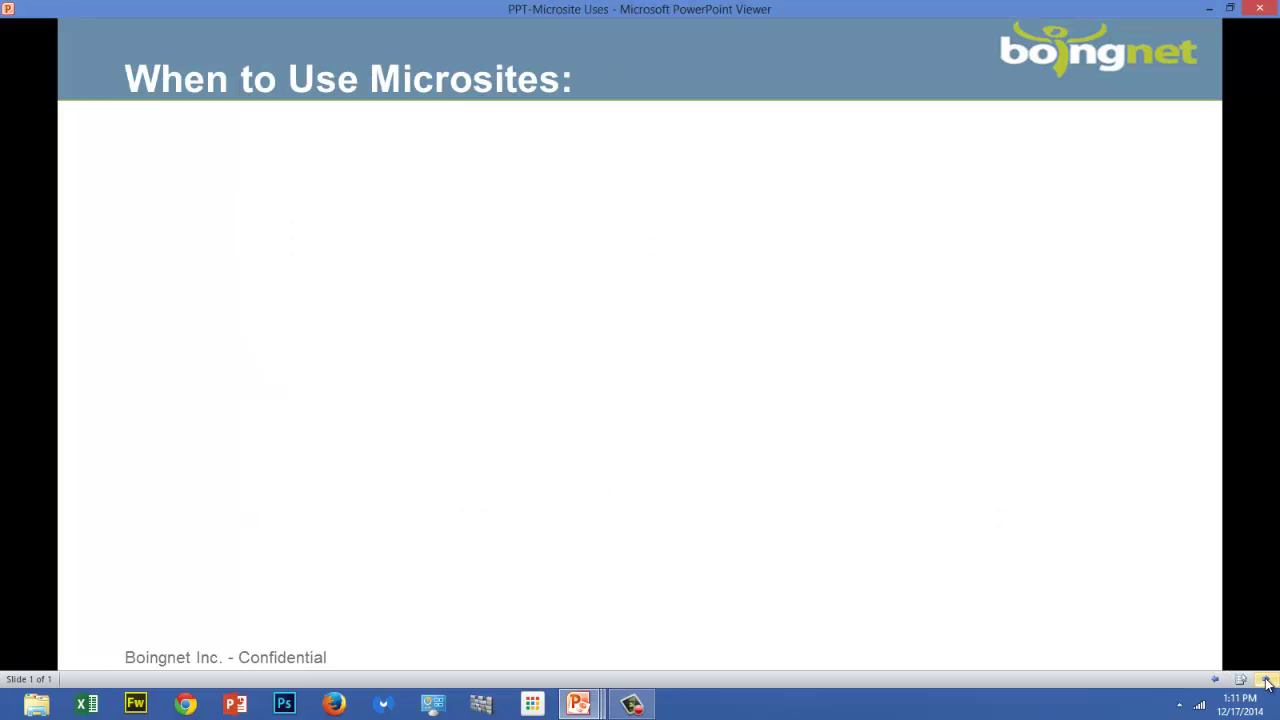
left_click(1267, 681)
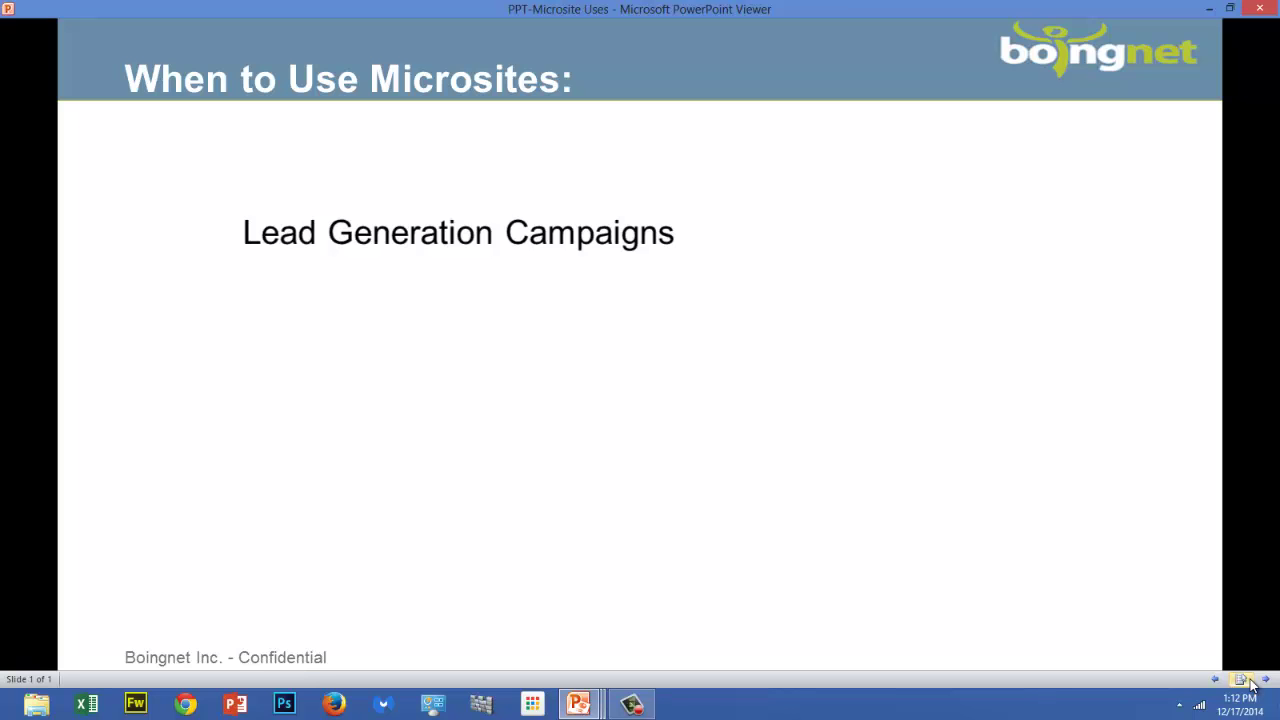
left_click(1266, 680)
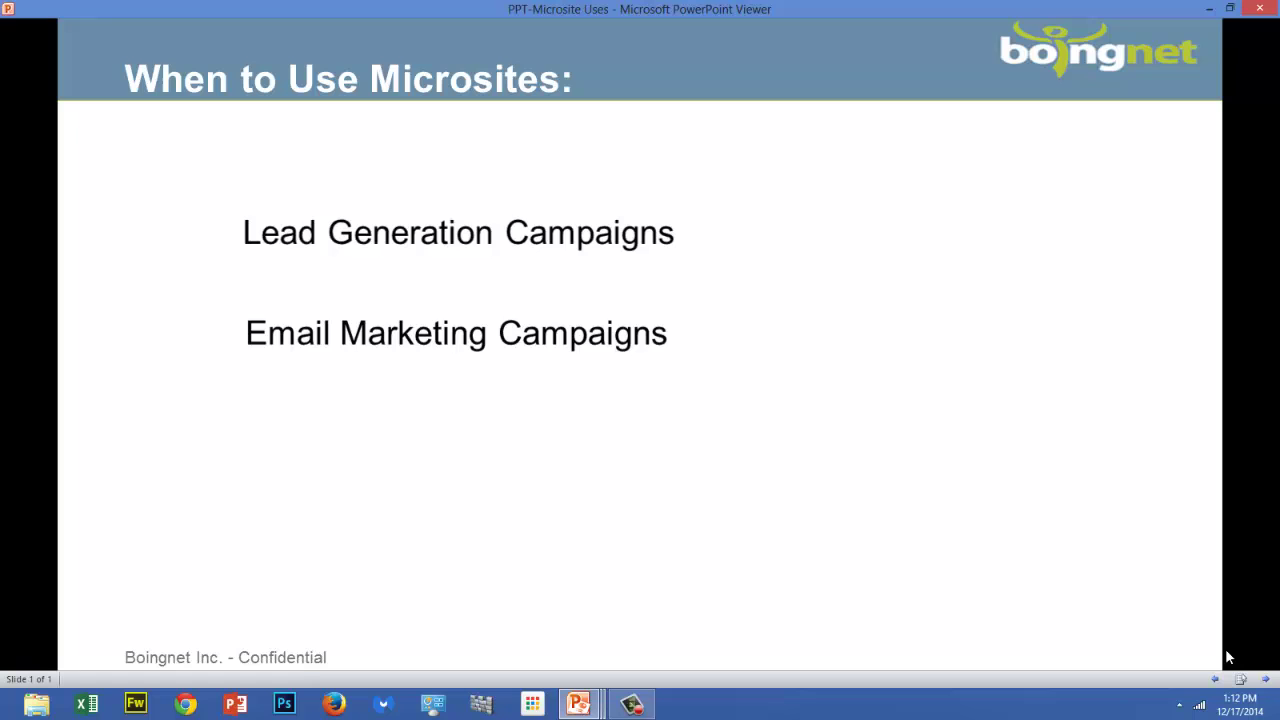
left_click(1266, 679)
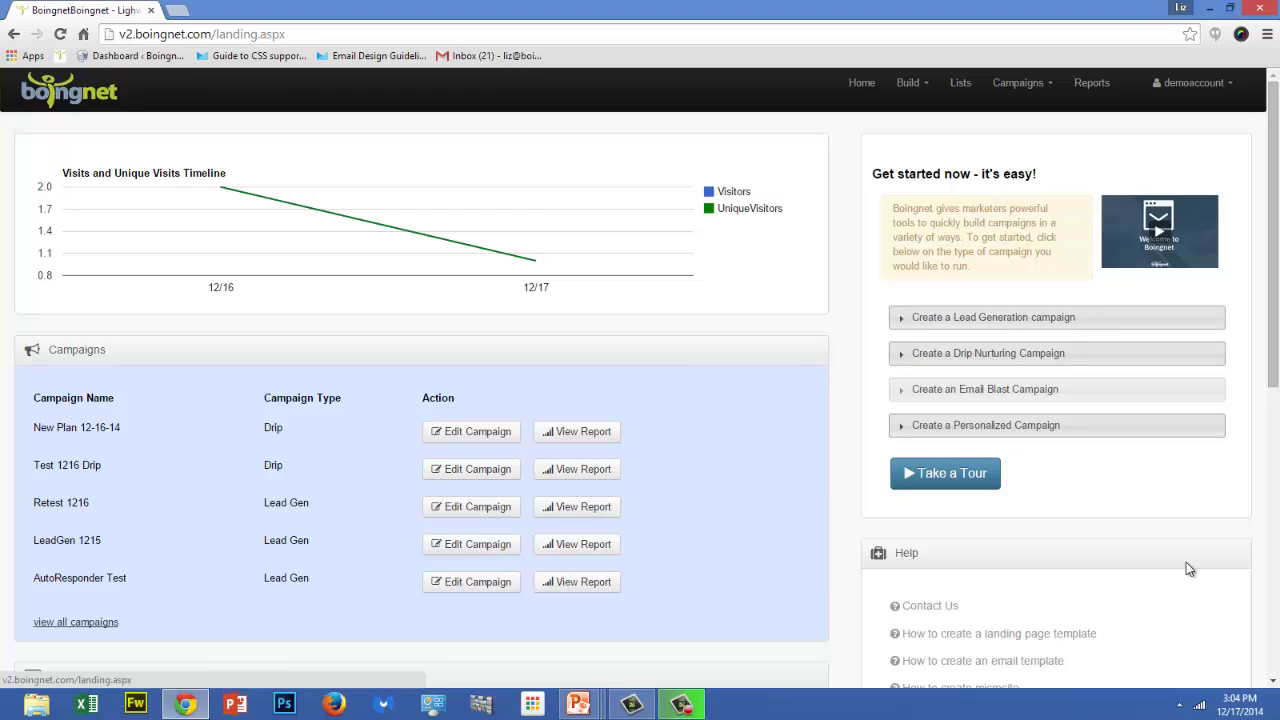
Create a new microsite in Boingnet and name it "Demo Microsite"
left_click(927, 87)
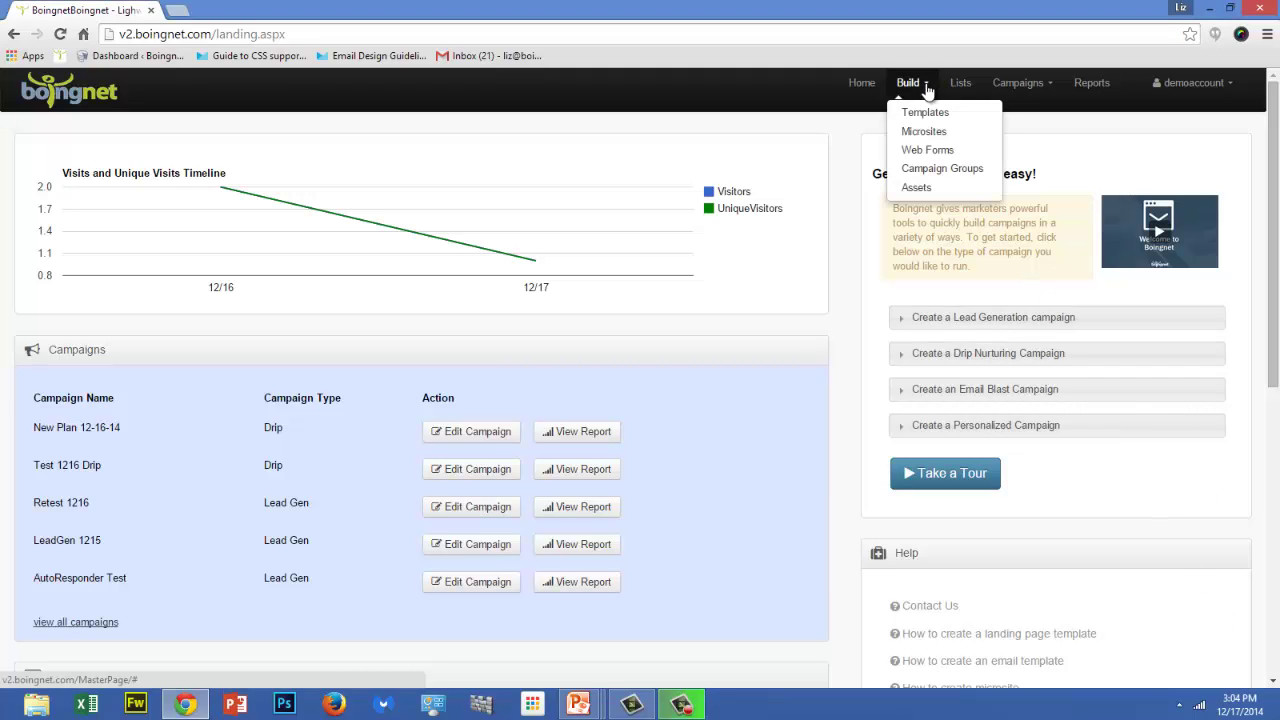
left_click(930, 131)
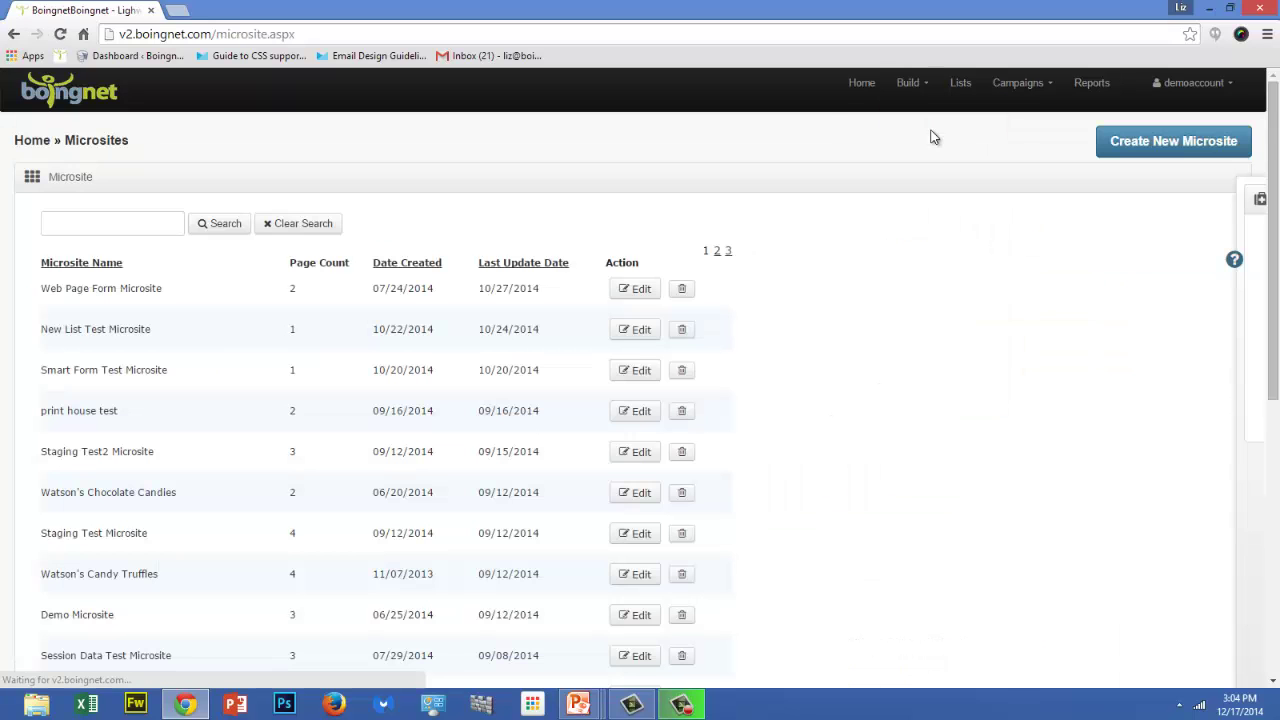
left_click(1125, 141)
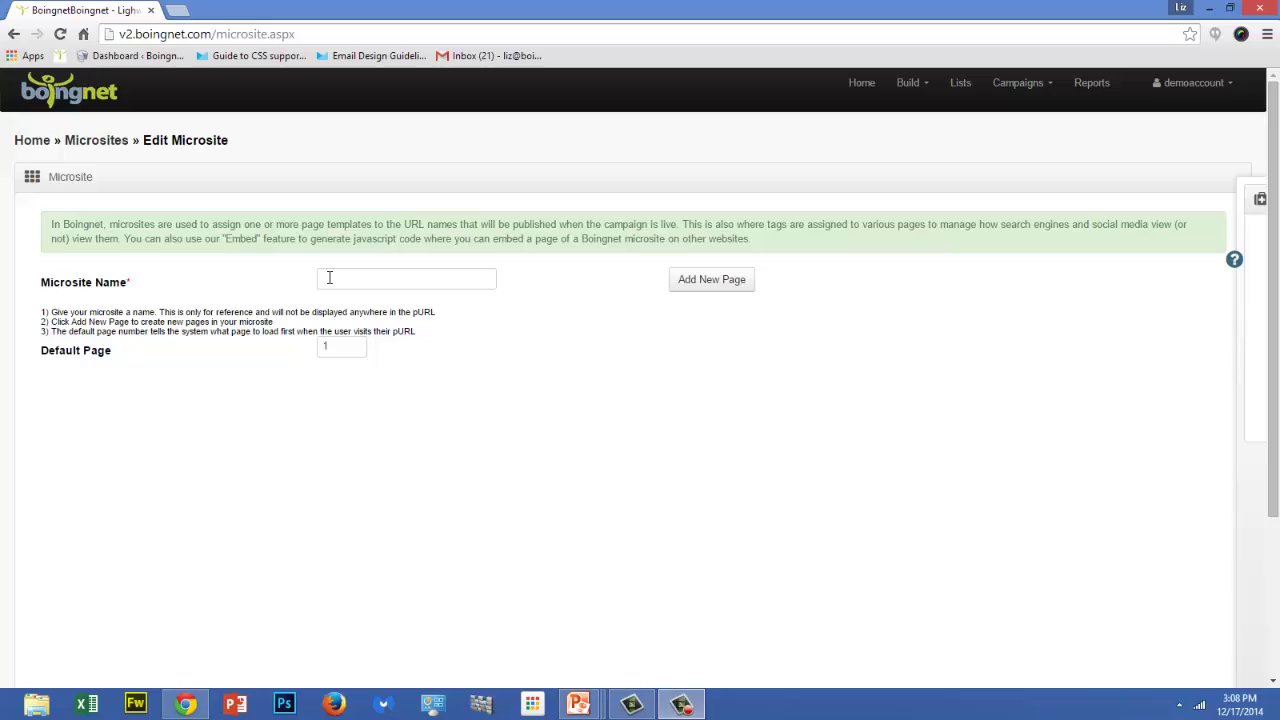
left_click(329, 277)
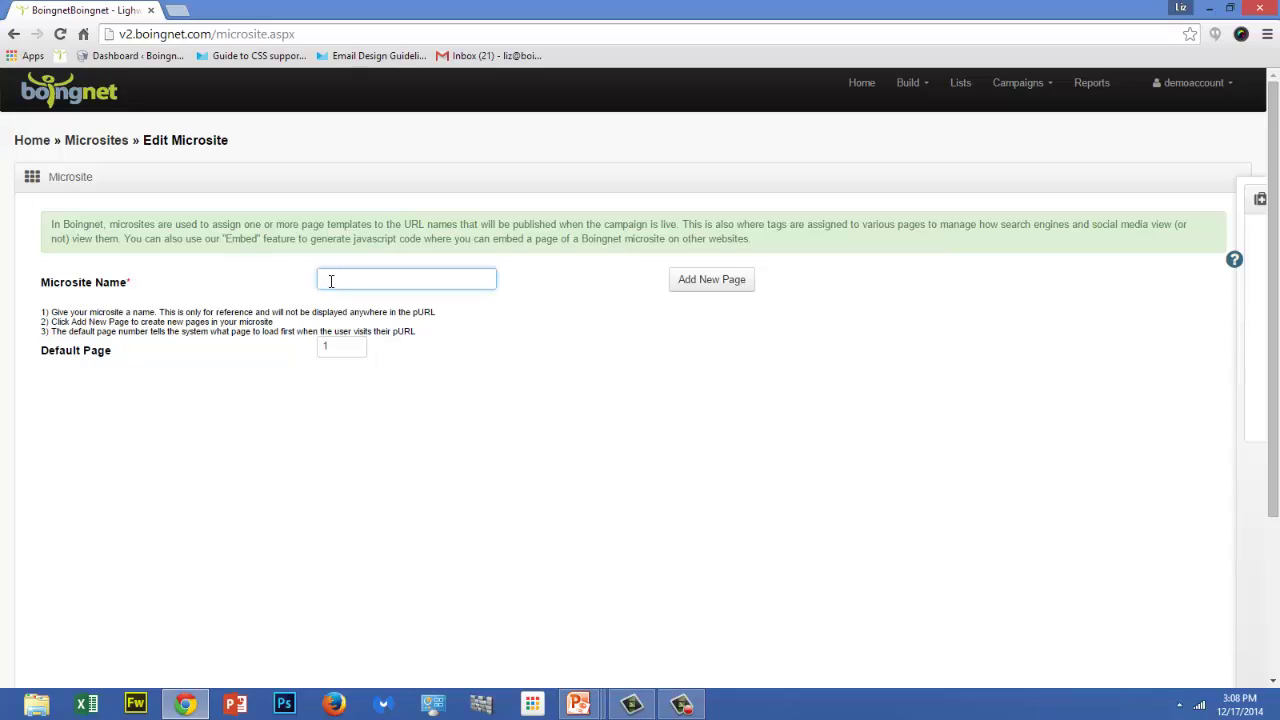
type("Demo Mi")
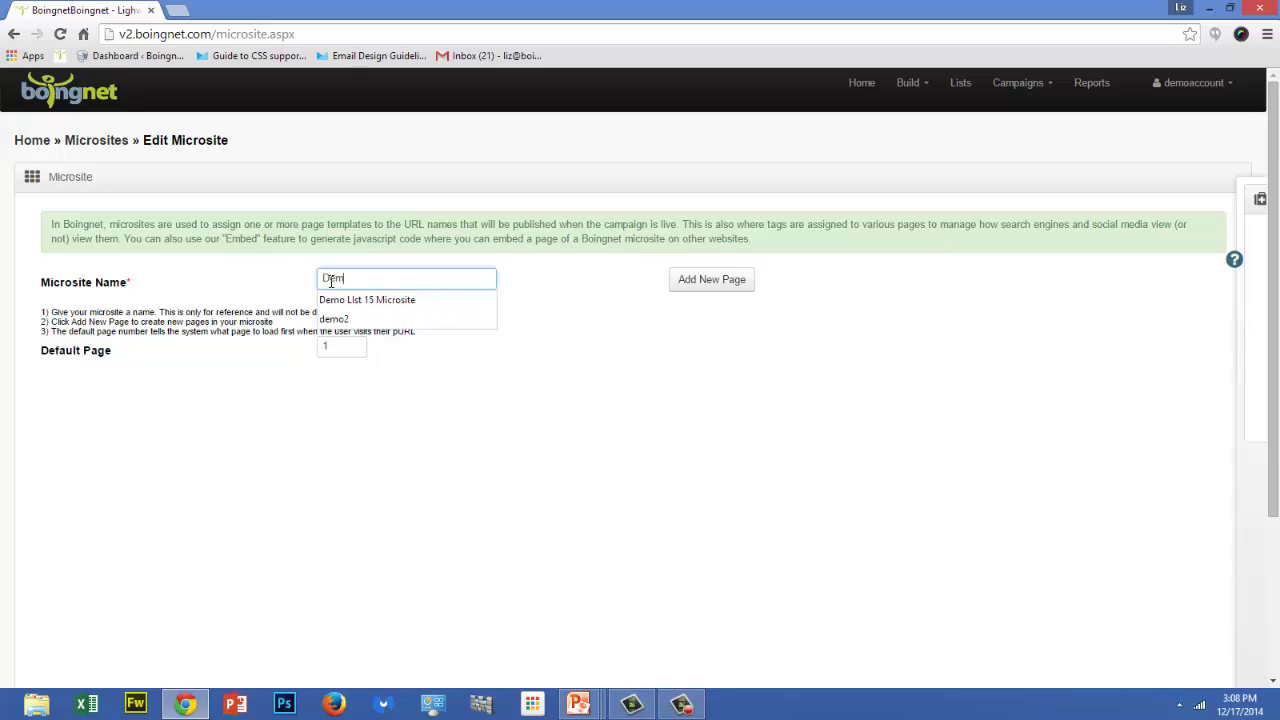
type("crosite")
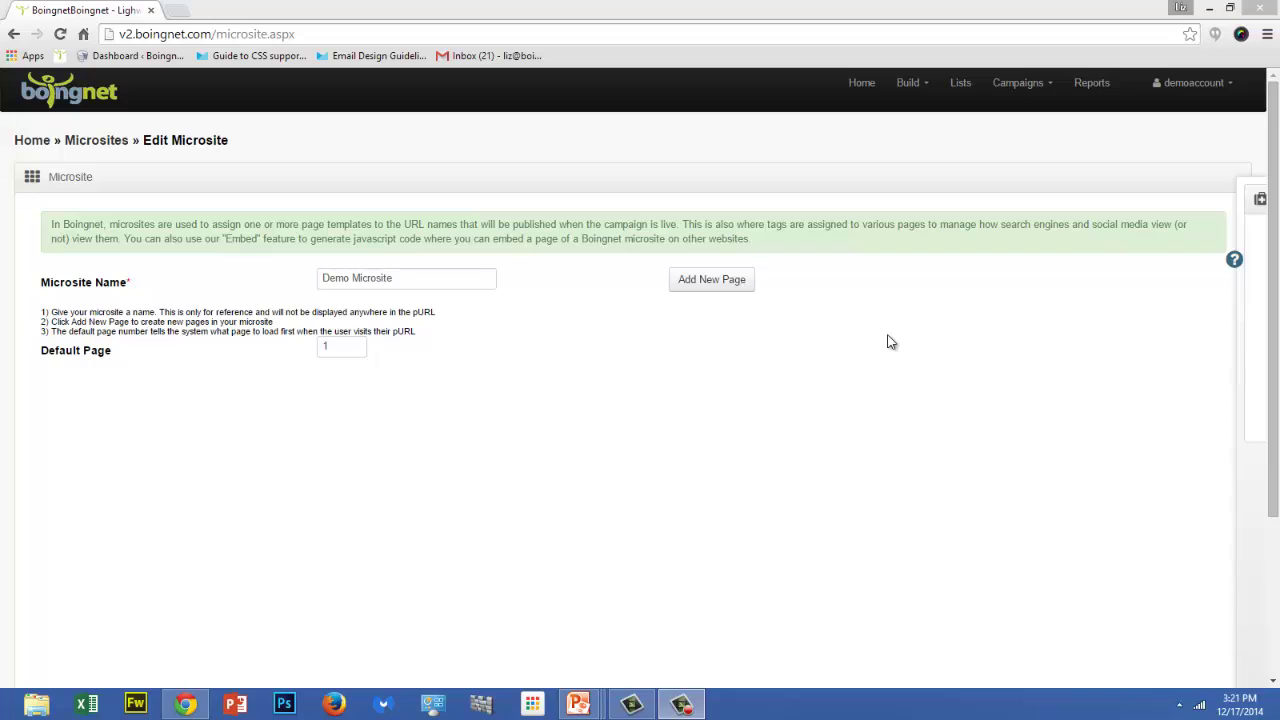
Add a new page to the microsite with page number 1, friendly URL name "Home" and the Watson's Home template
left_click(727, 282)
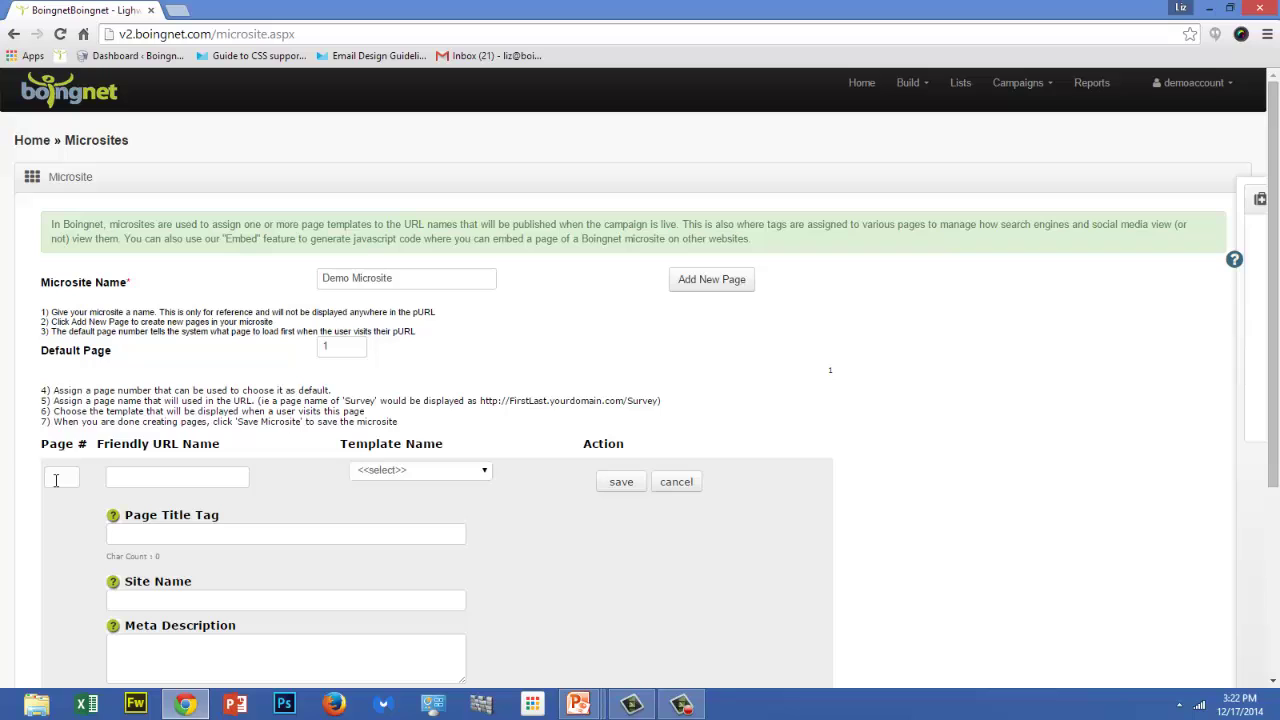
left_click(56, 480)
type("1")
left_click(118, 475)
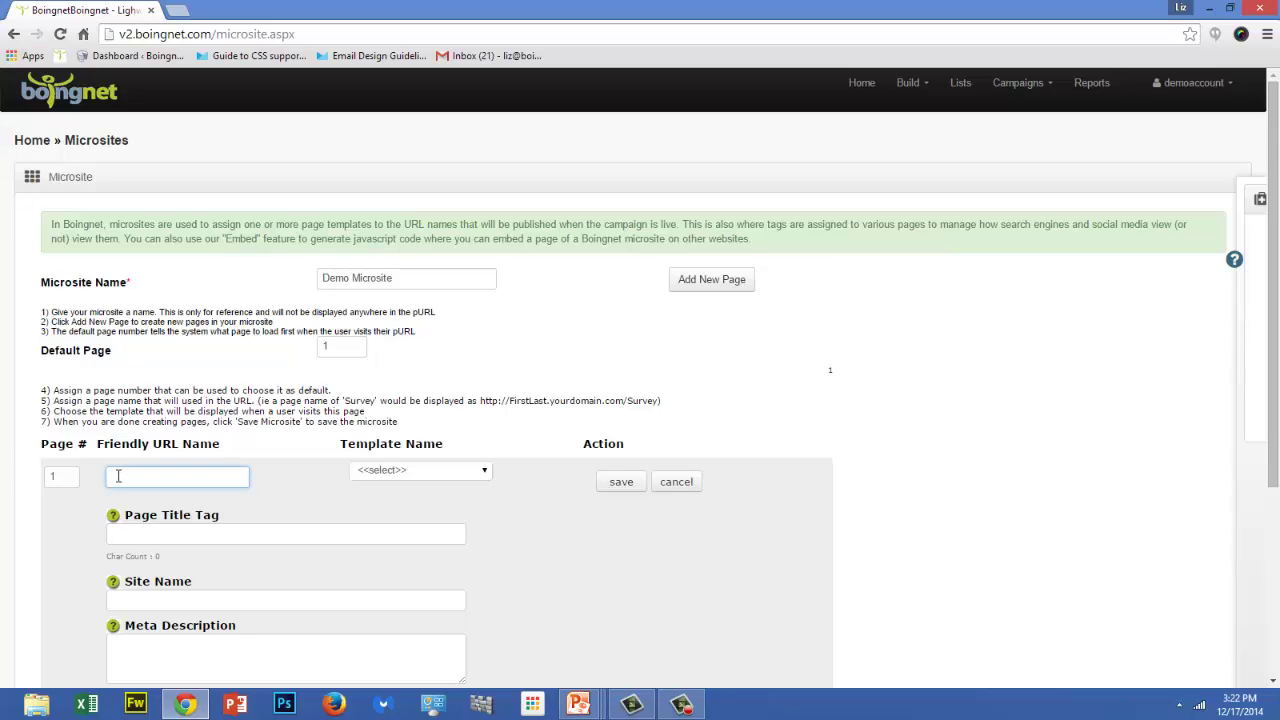
type("Home")
key("Tab")
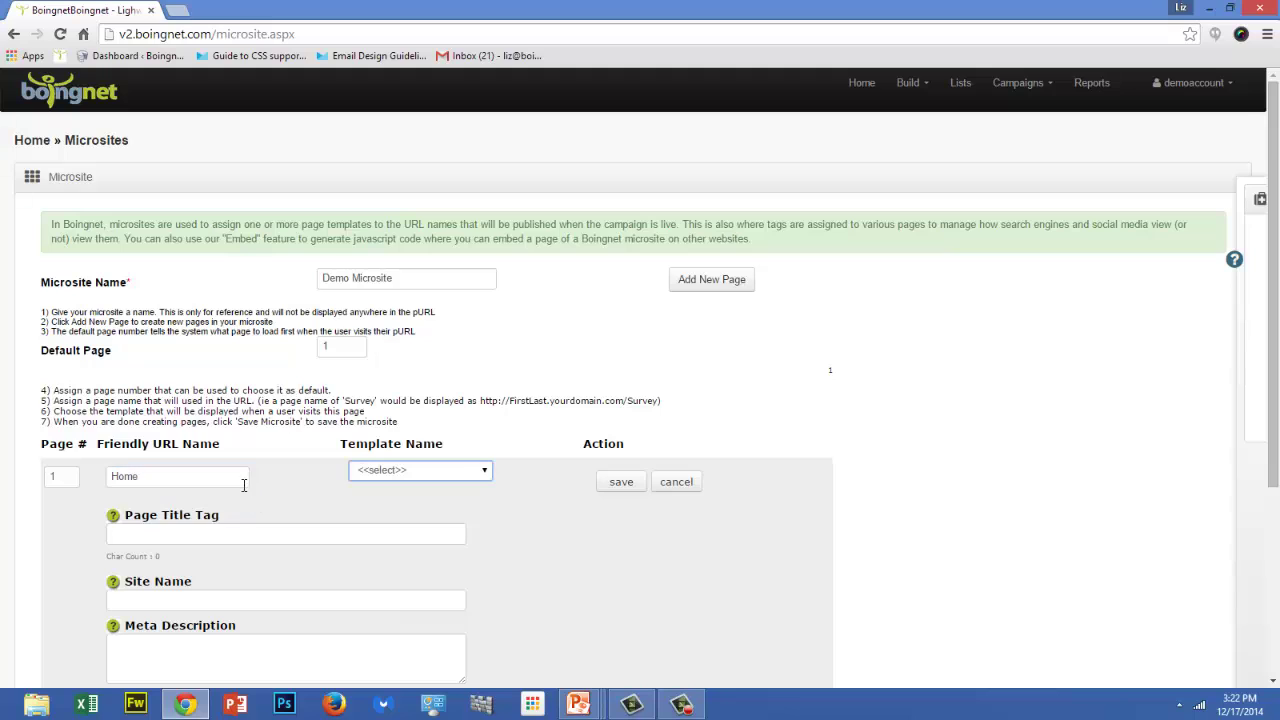
left_click(484, 473)
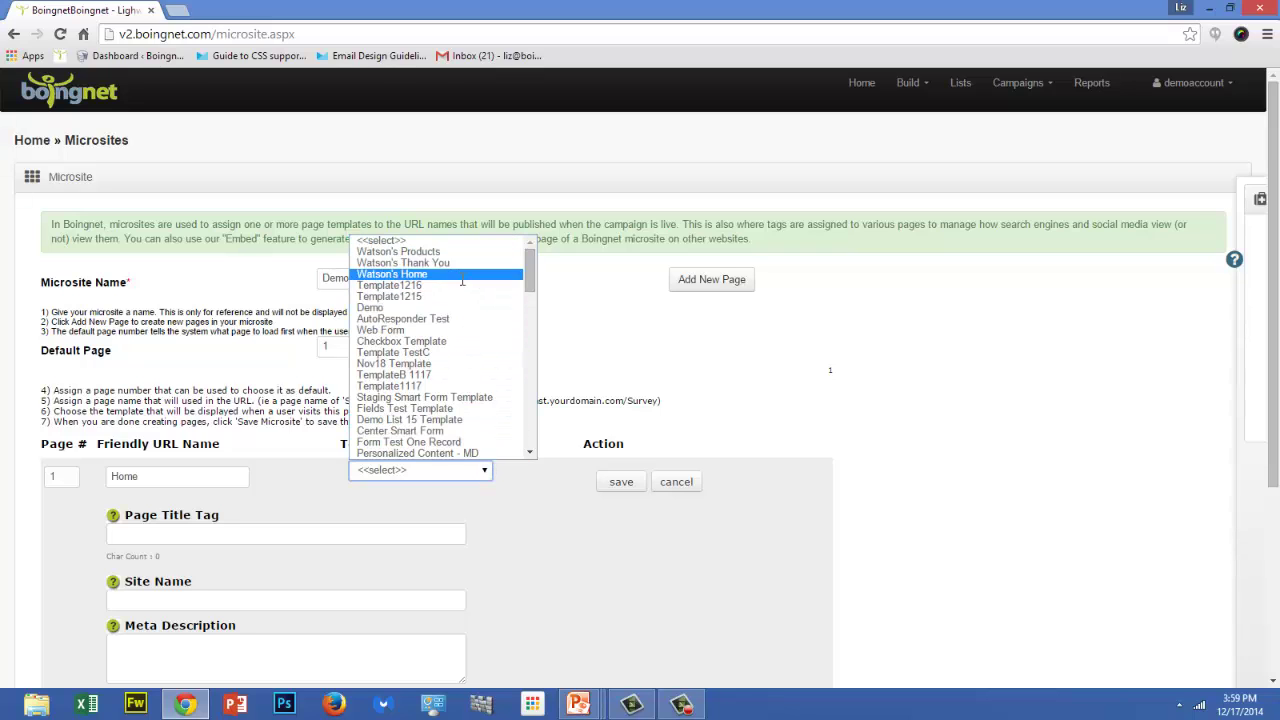
left_click(392, 274)
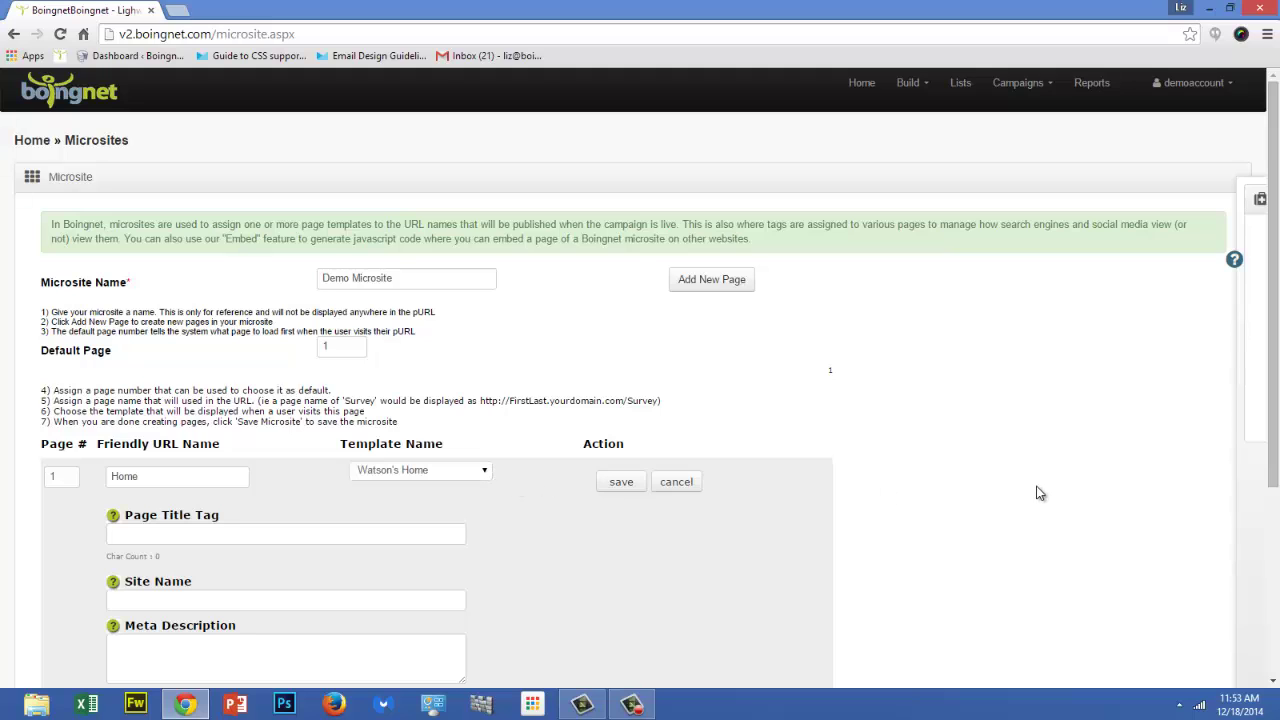
Set the Home page's title tag to "Watson's Candy Hand Made Chocolates and Truffles" and its site name to "Watson's Candy Gourmet Chocolates"
scroll(1038, 491, "down", 3)
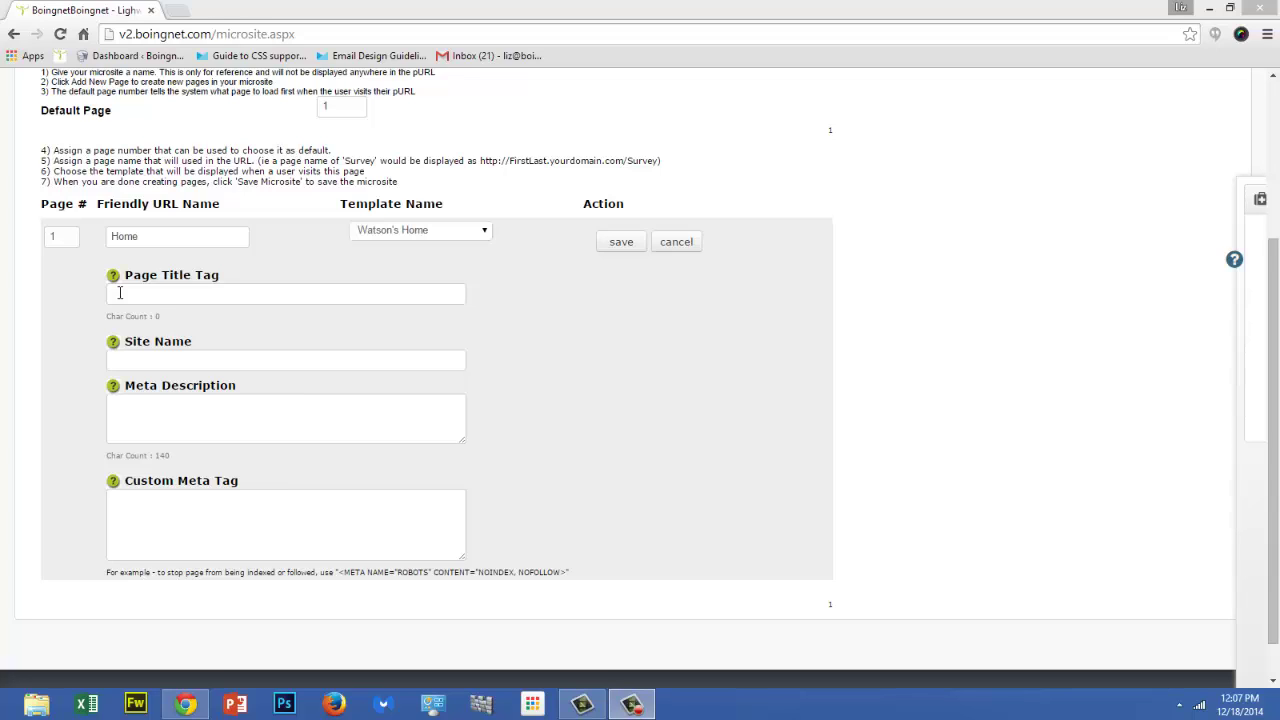
left_click(119, 292)
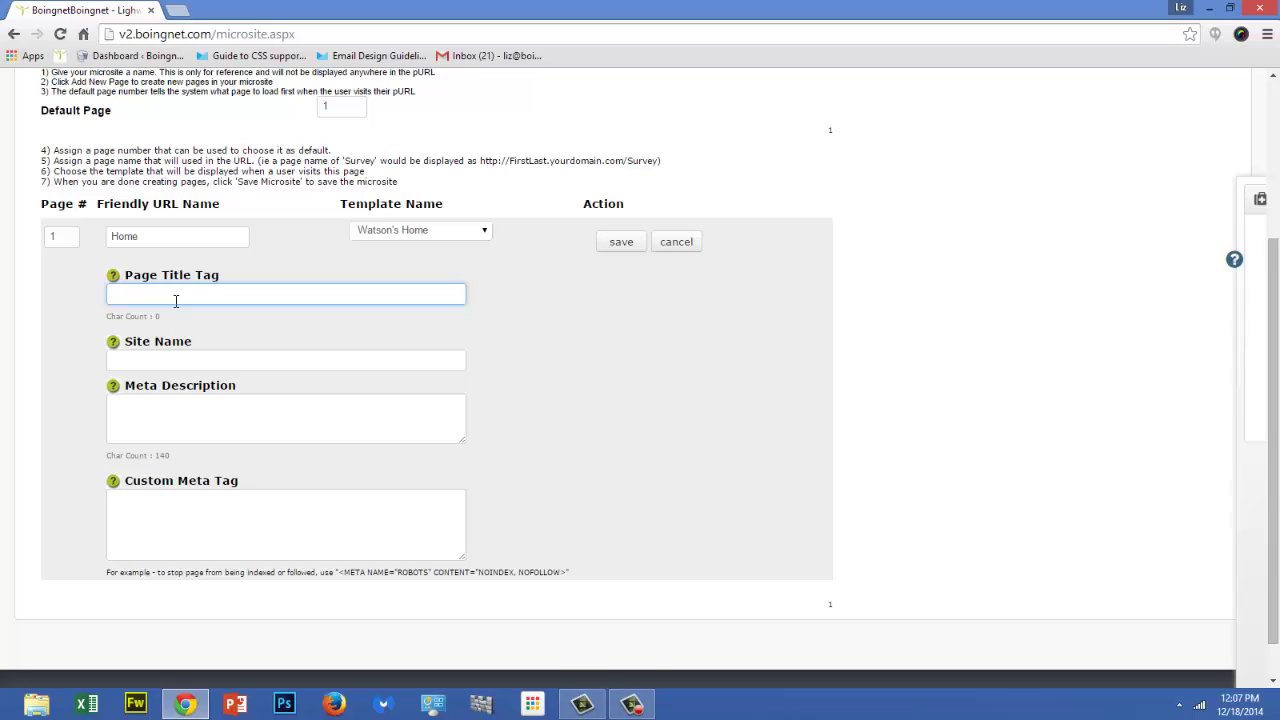
type("Watson's Candy Hand Made Chocolates and Truffles")
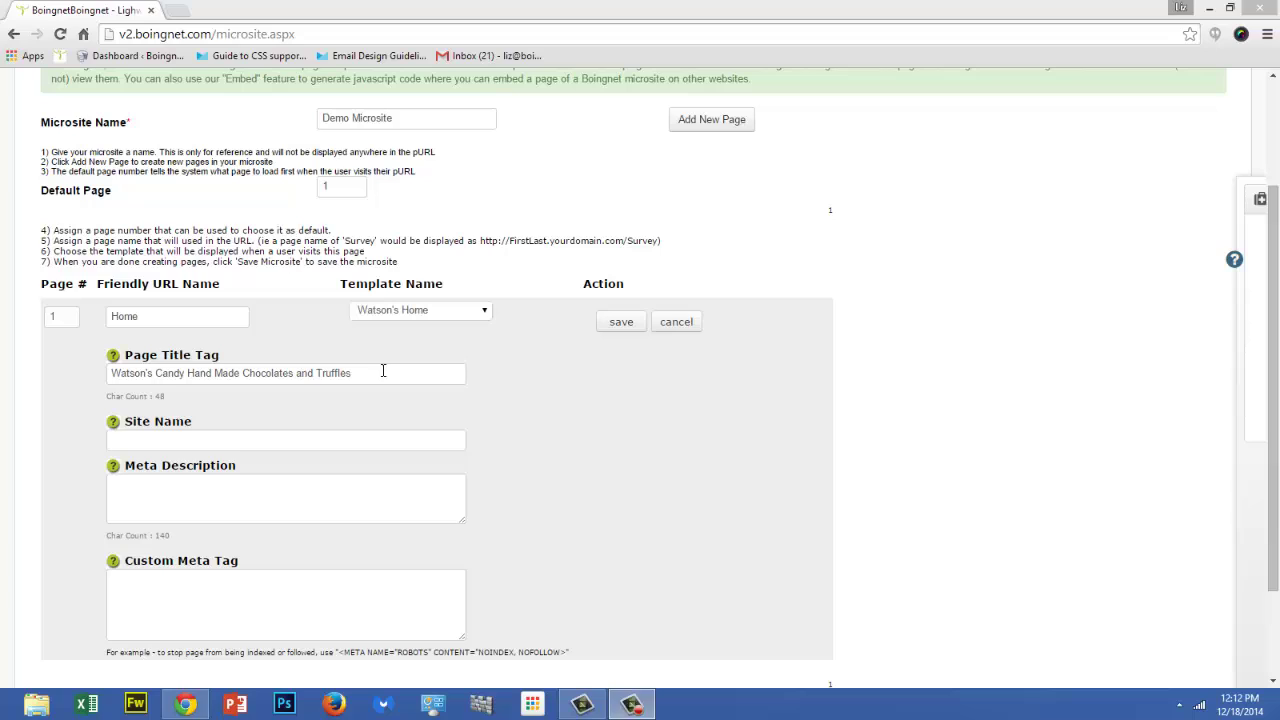
left_click(127, 441)
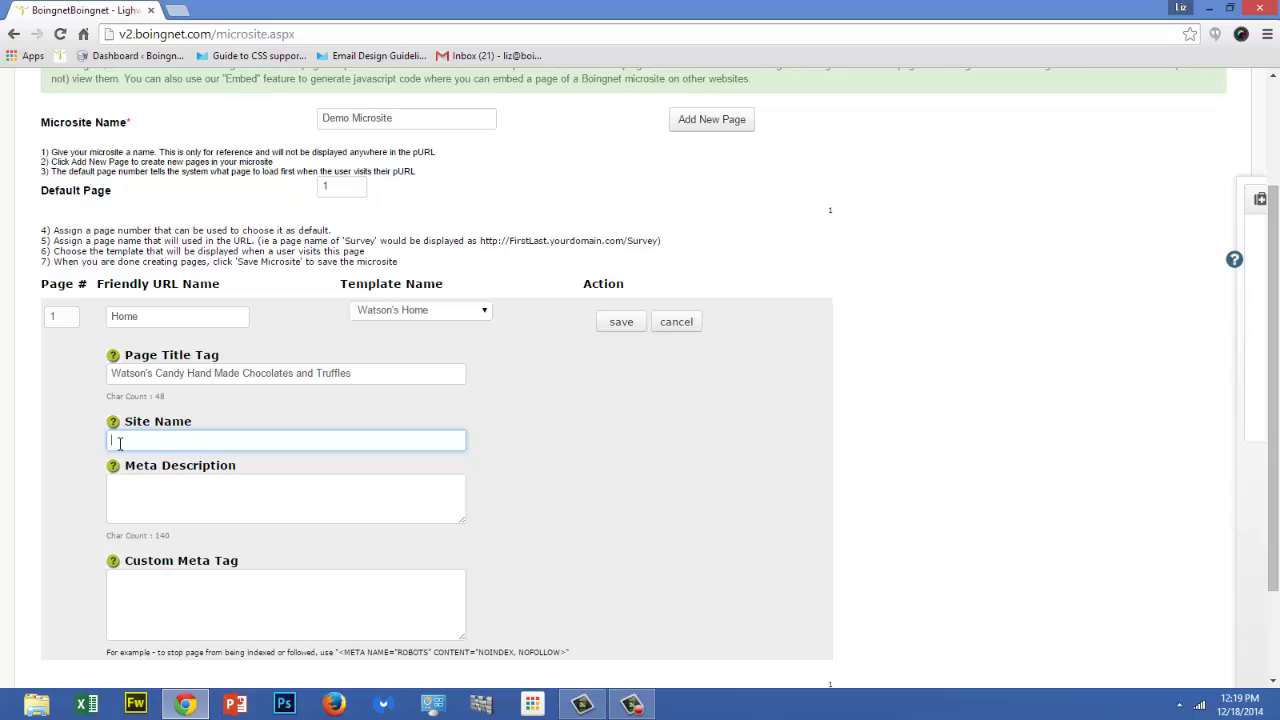
type("Watson's Candy Gourmet ")
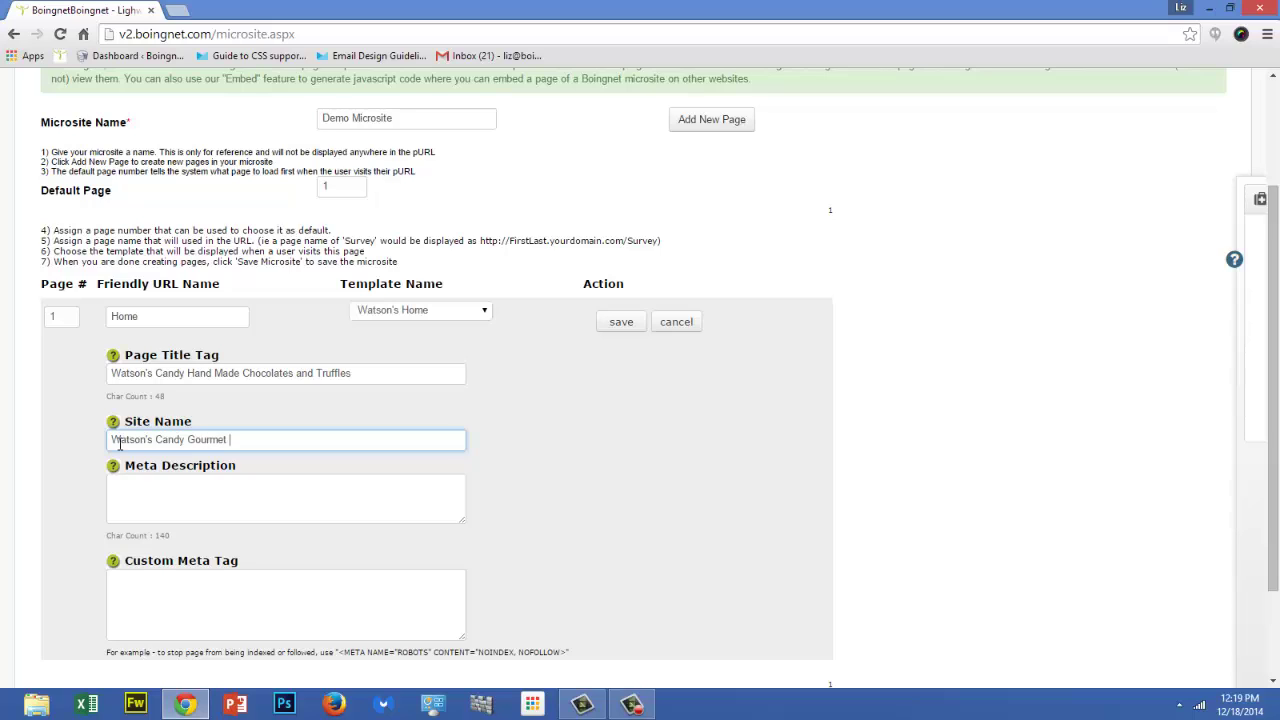
type("Chocolates")
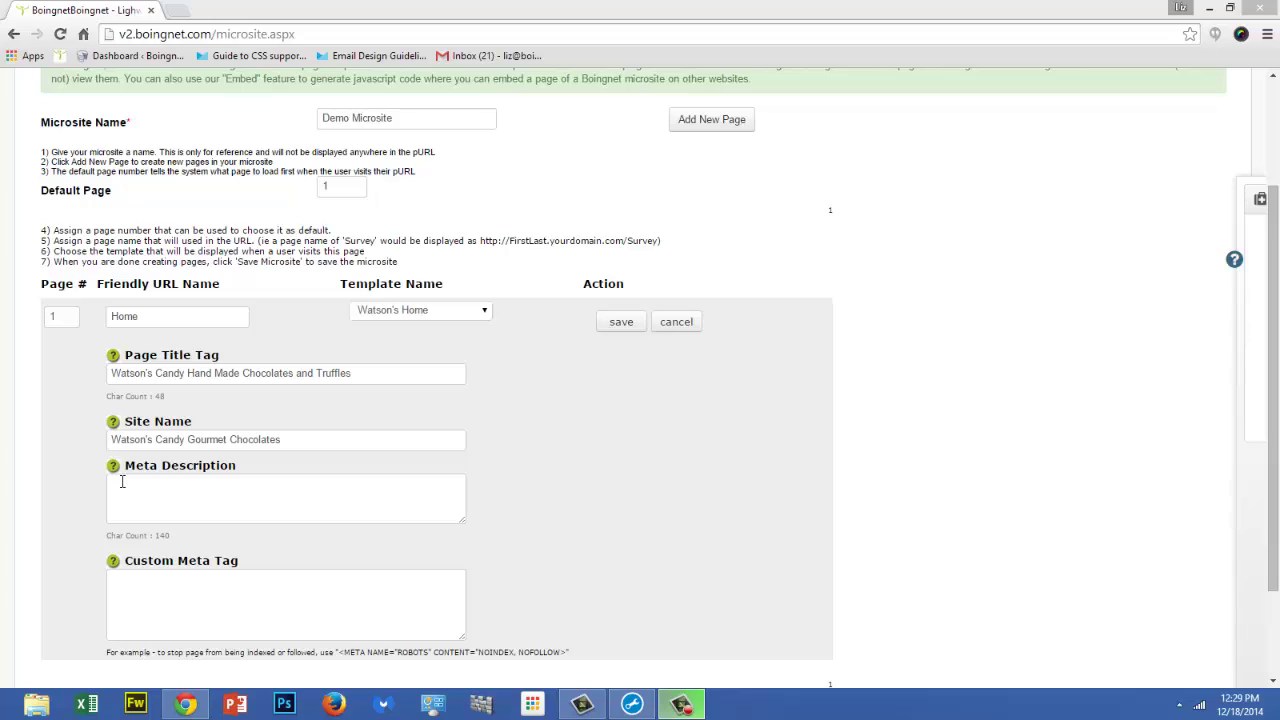
Enter meta description "At Watson's Candy, we've been hand crafting our chocolates and truffles using only the finest premium ingredients for over 80 years." and save the page
left_click(122, 482)
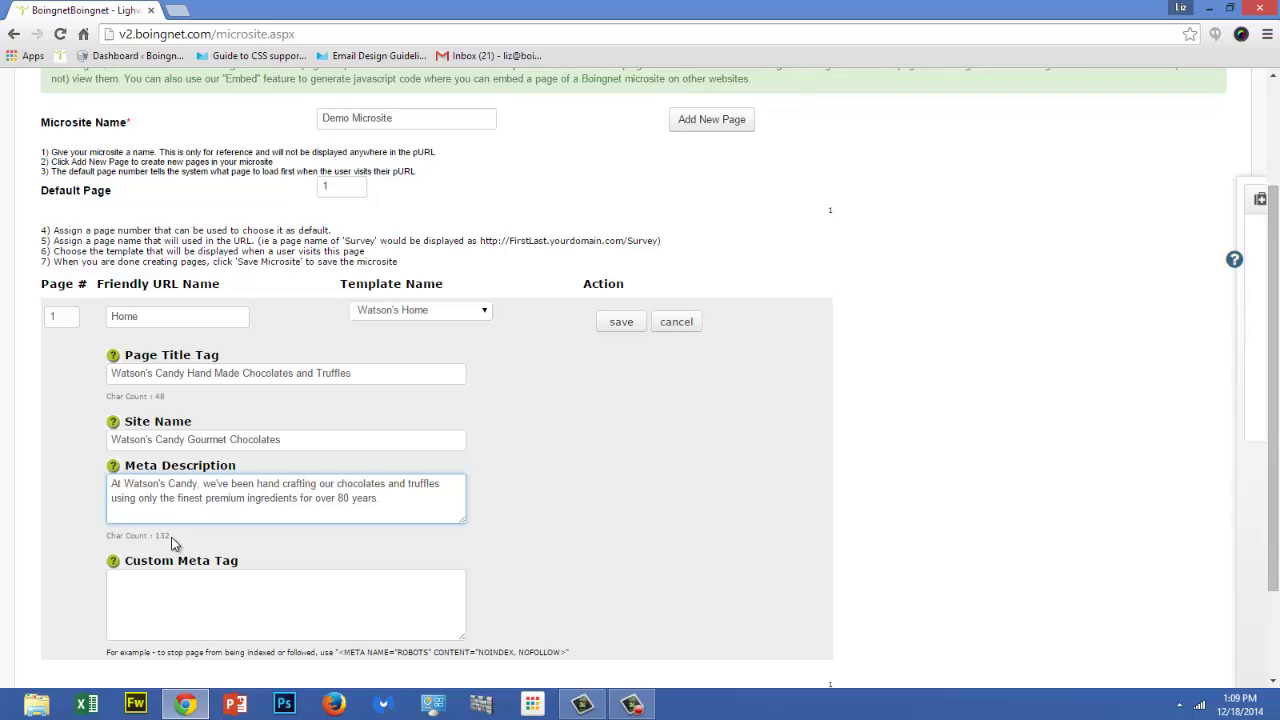
left_click(123, 581)
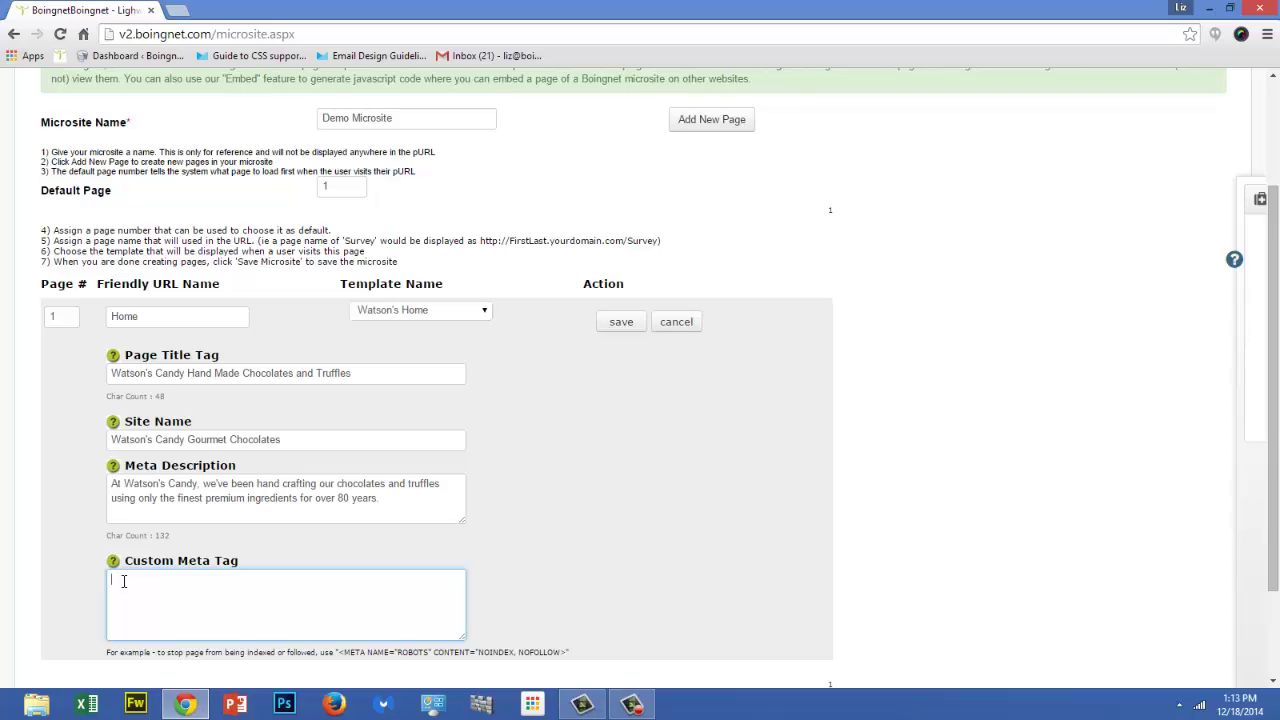
key("F10")
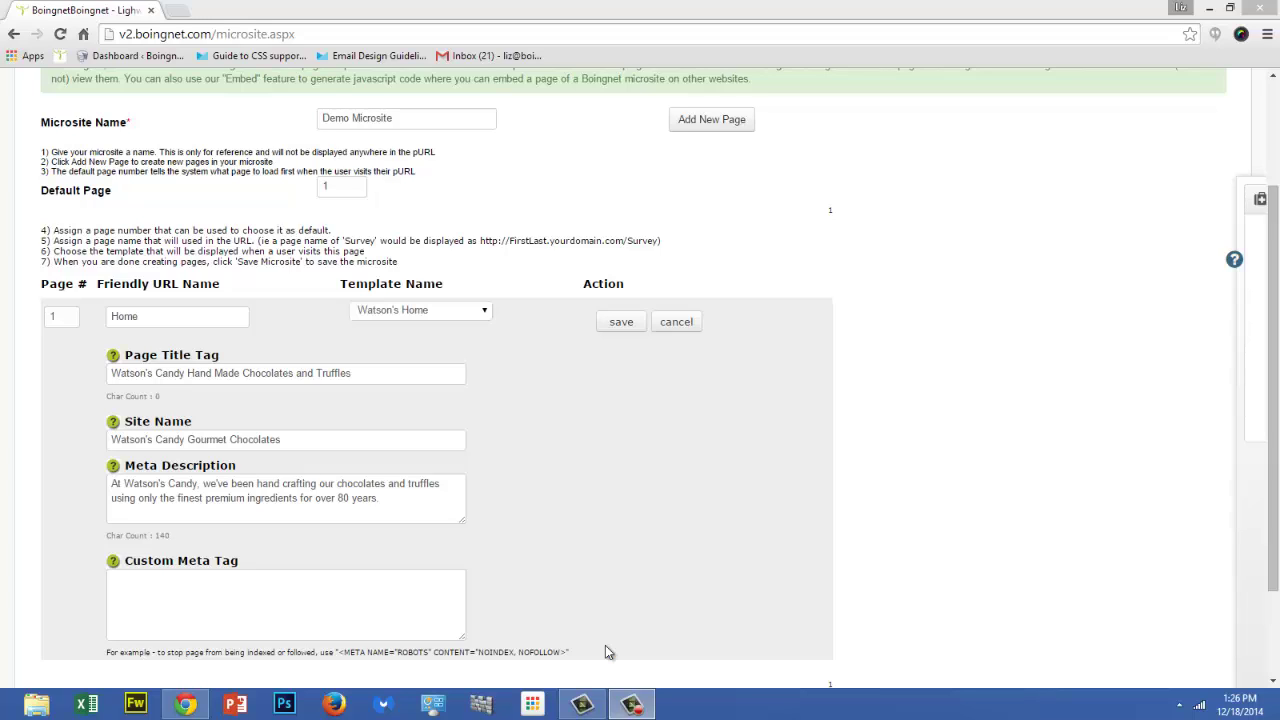
left_click(620, 323)
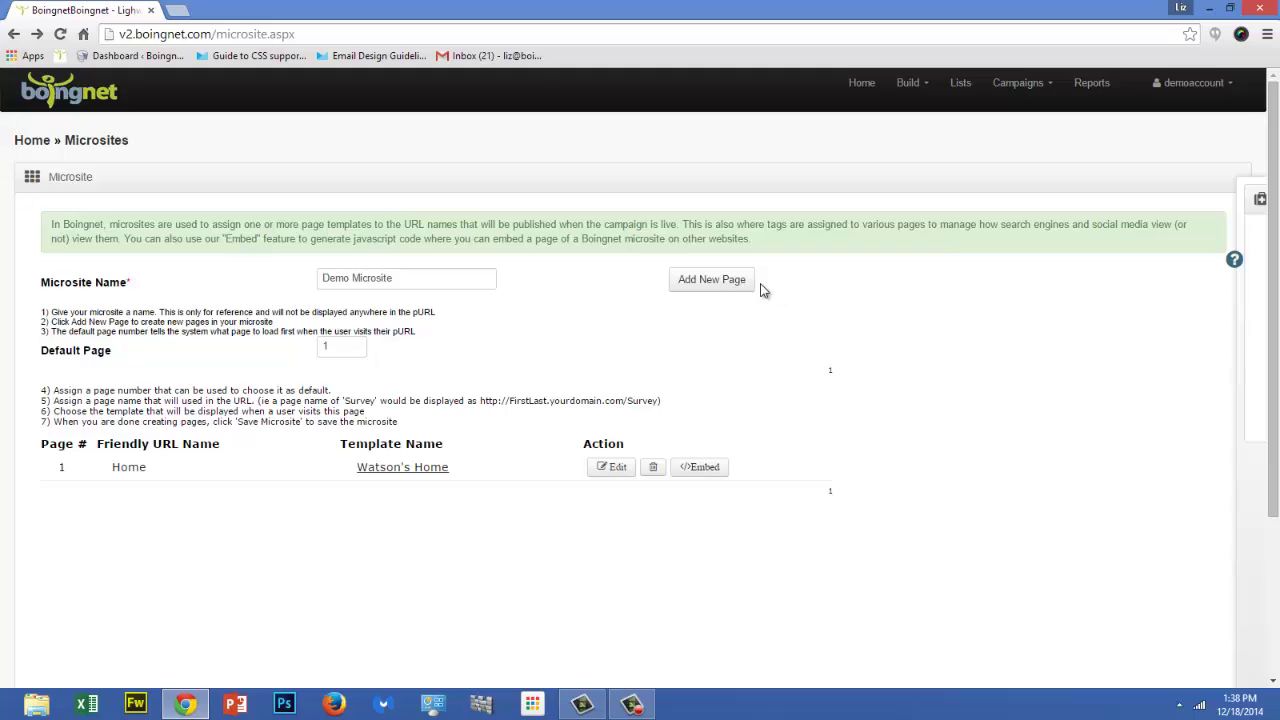
Add and save page number 2 with friendly URL name "Products" and the Watson's Products template
left_click(710, 284)
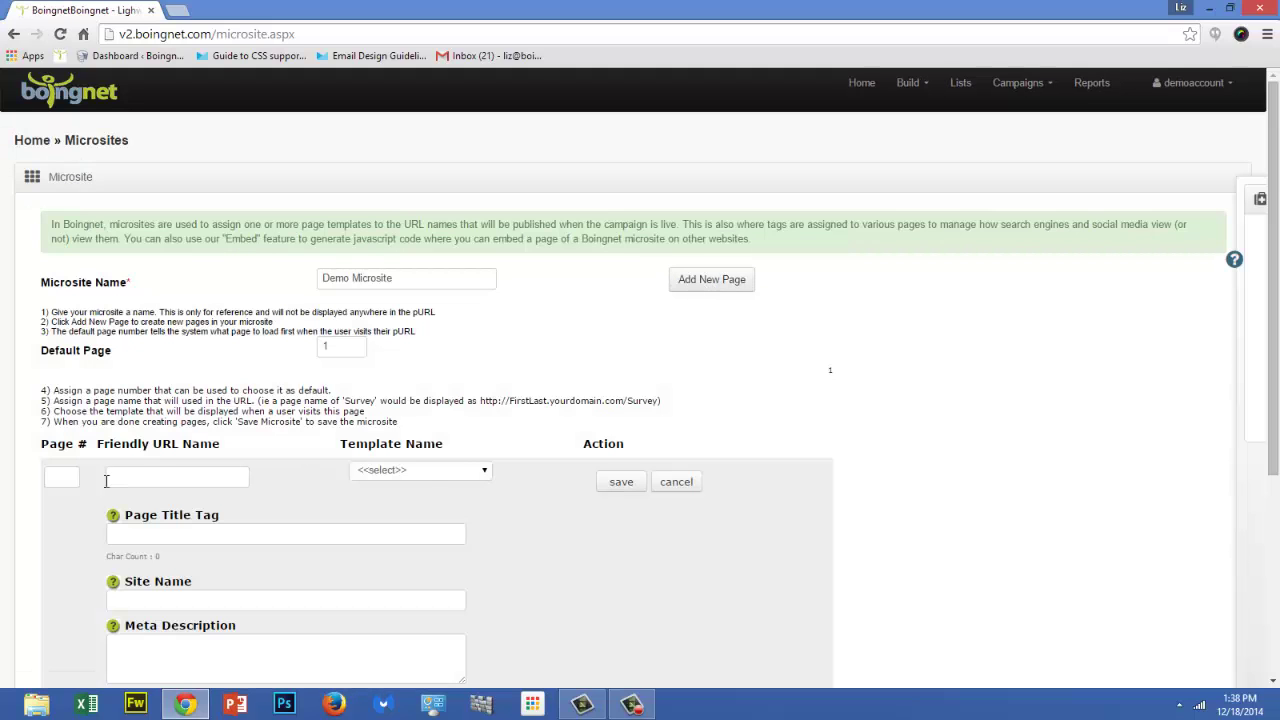
left_click(57, 477)
type("2")
left_click(182, 479)
type("Products")
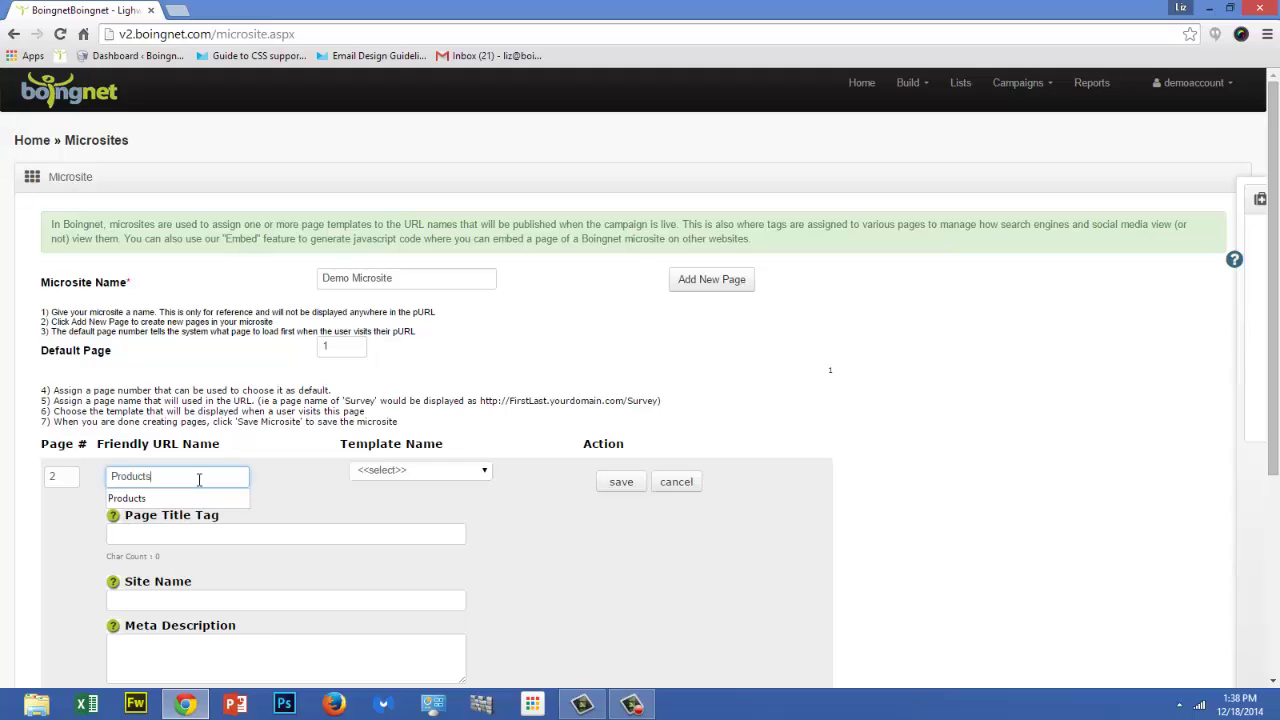
left_click(486, 477)
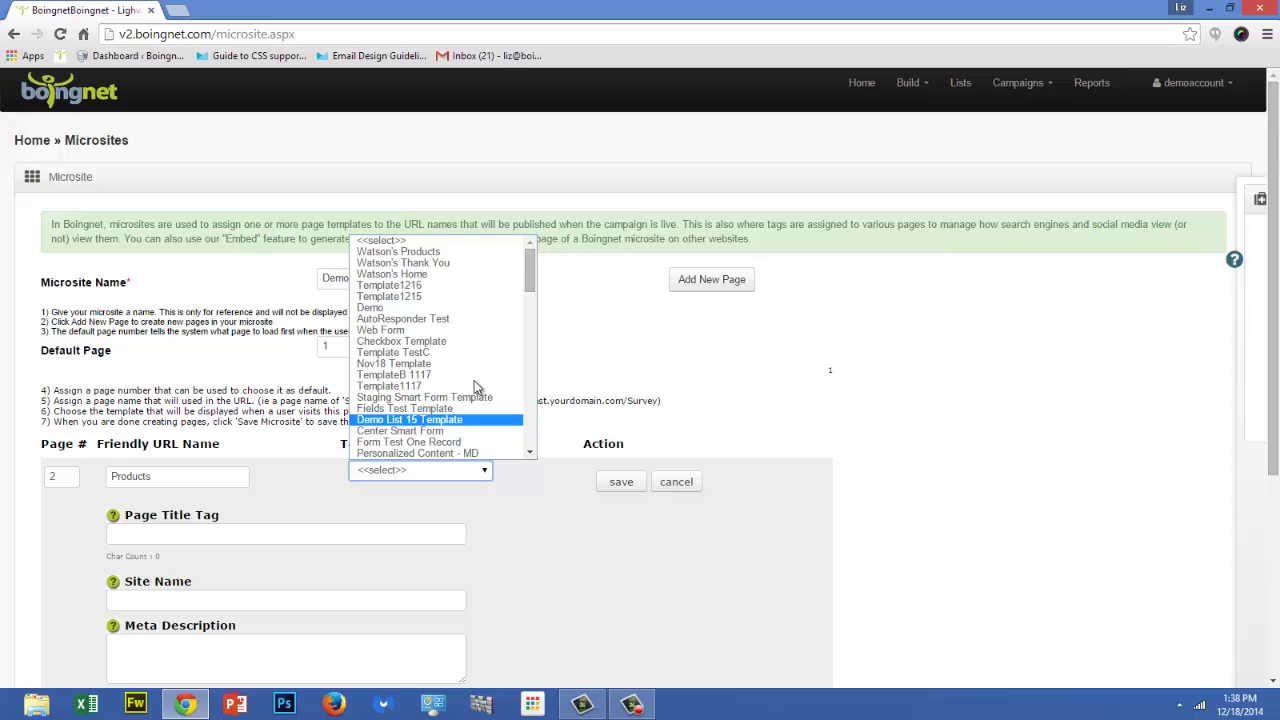
left_click(451, 258)
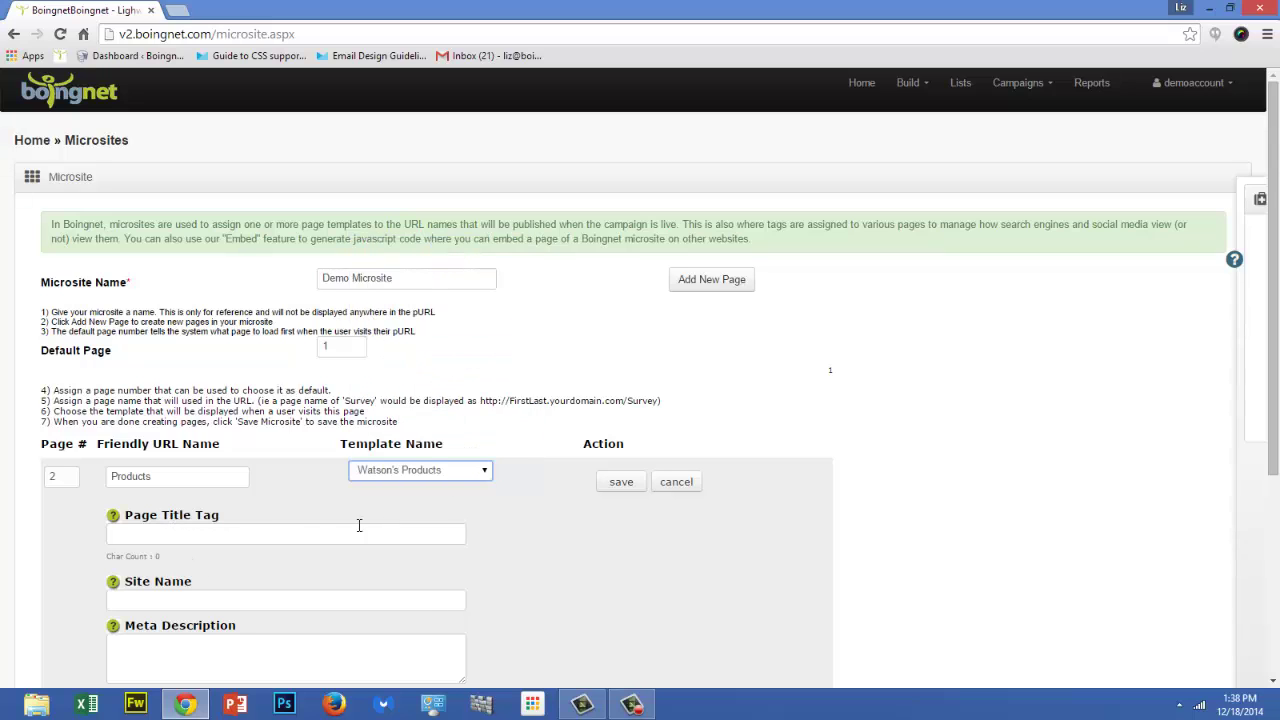
left_click(622, 484)
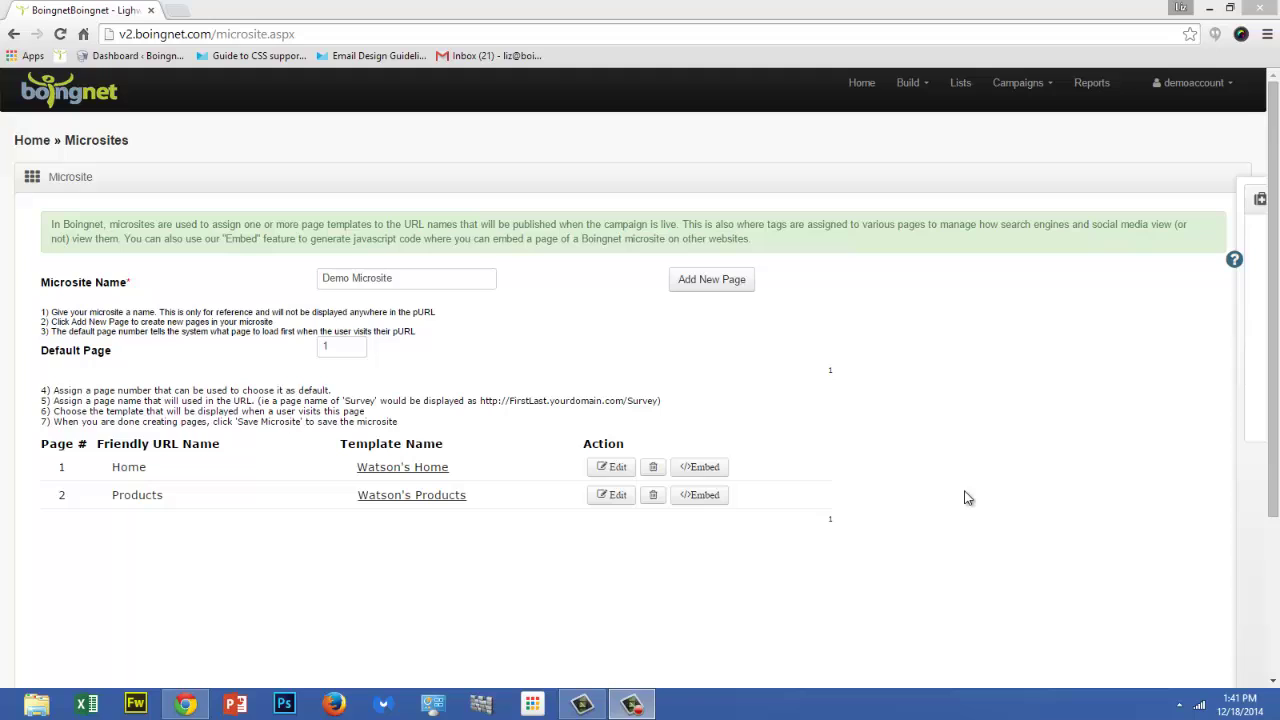
Add and save page number 3 with friendly URL name "Thank You" and the Watson's Thank You template
left_click(711, 280)
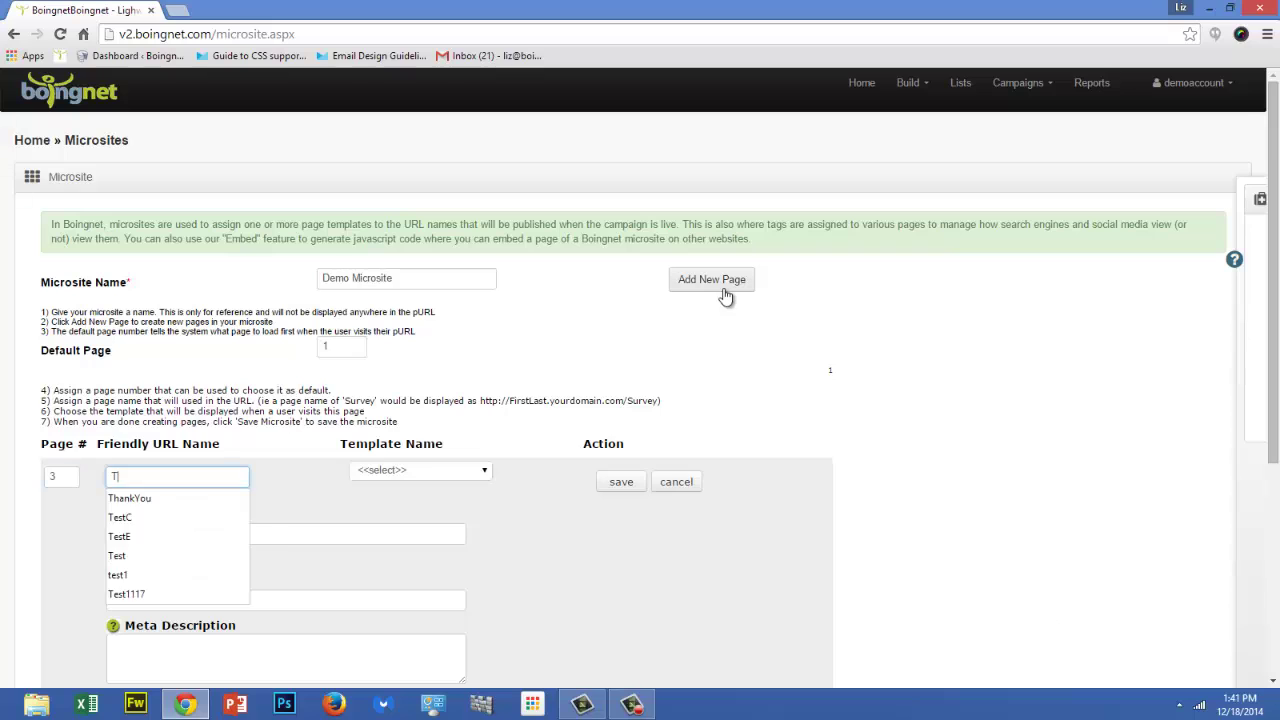
type("hank You")
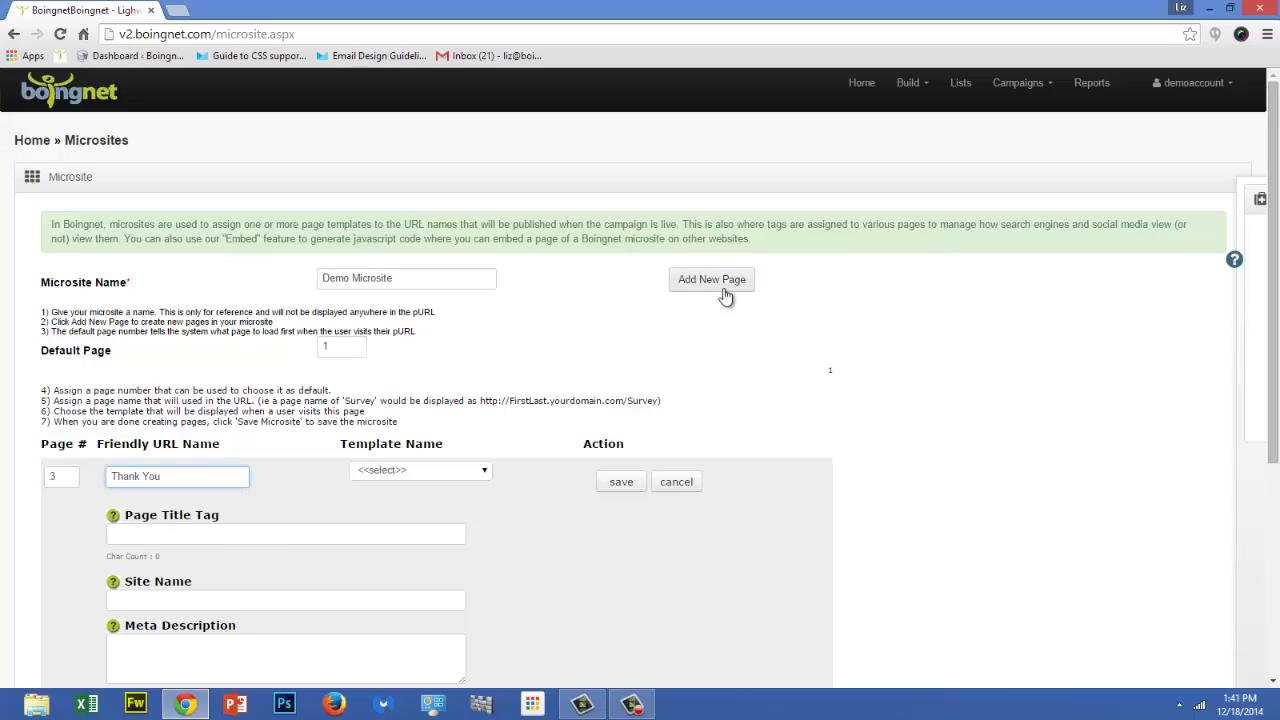
key("Tab")
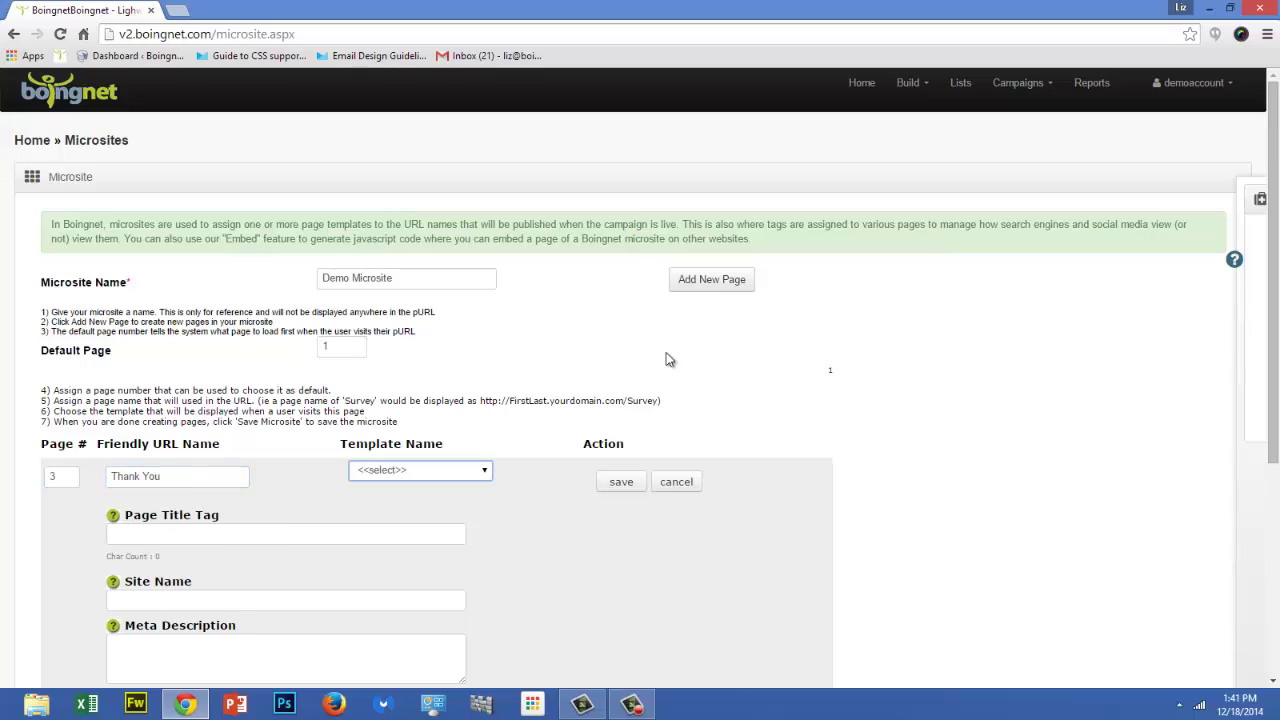
left_click(486, 476)
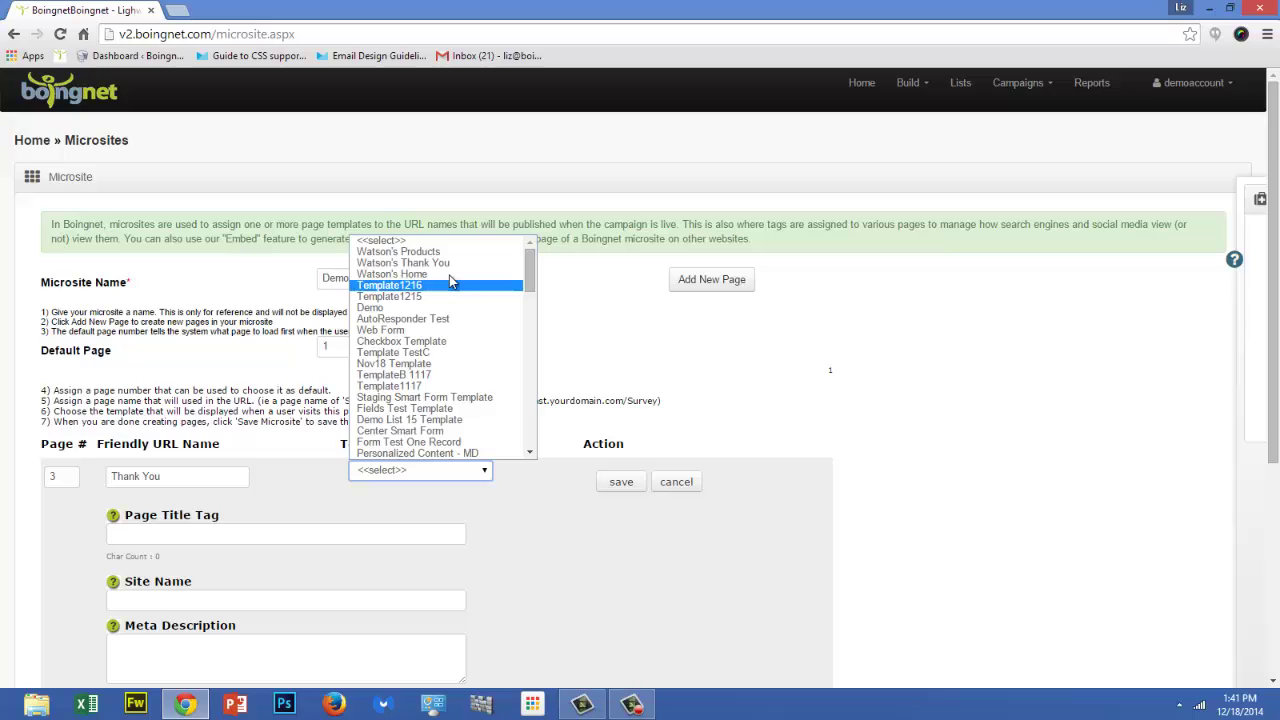
left_click(449, 264)
left_click(619, 482)
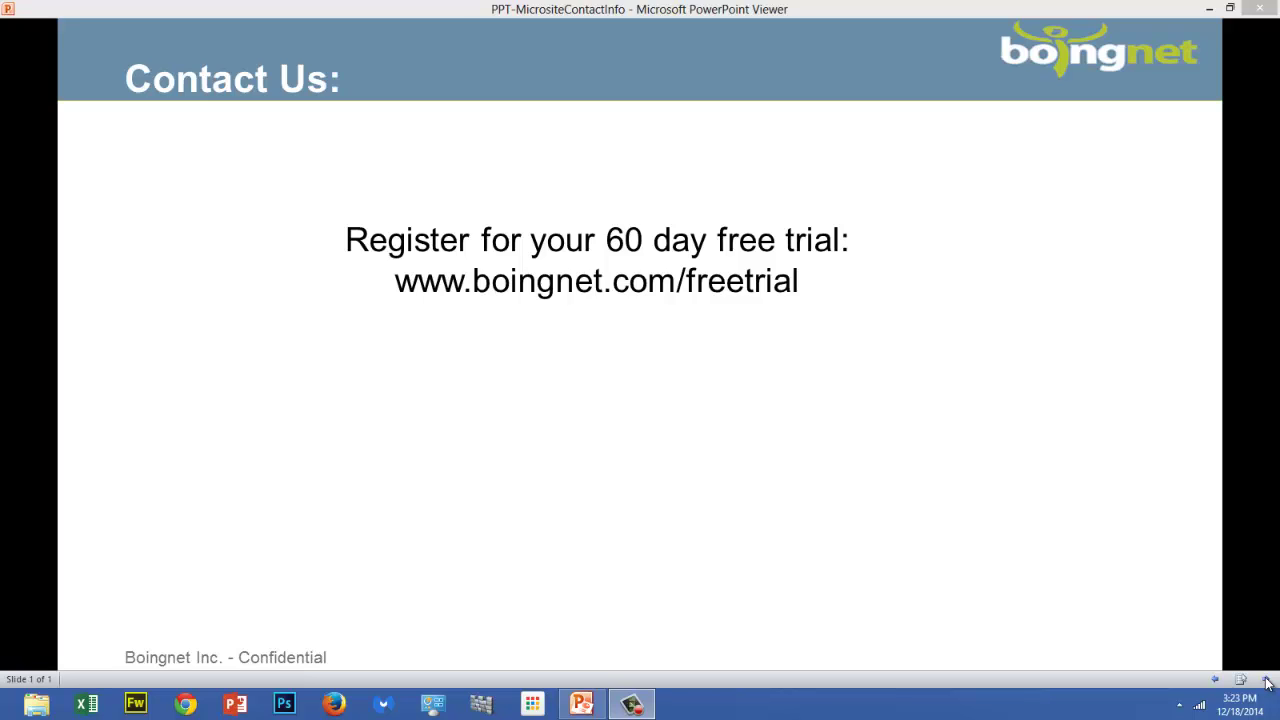
left_click(1267, 683)
key("space")
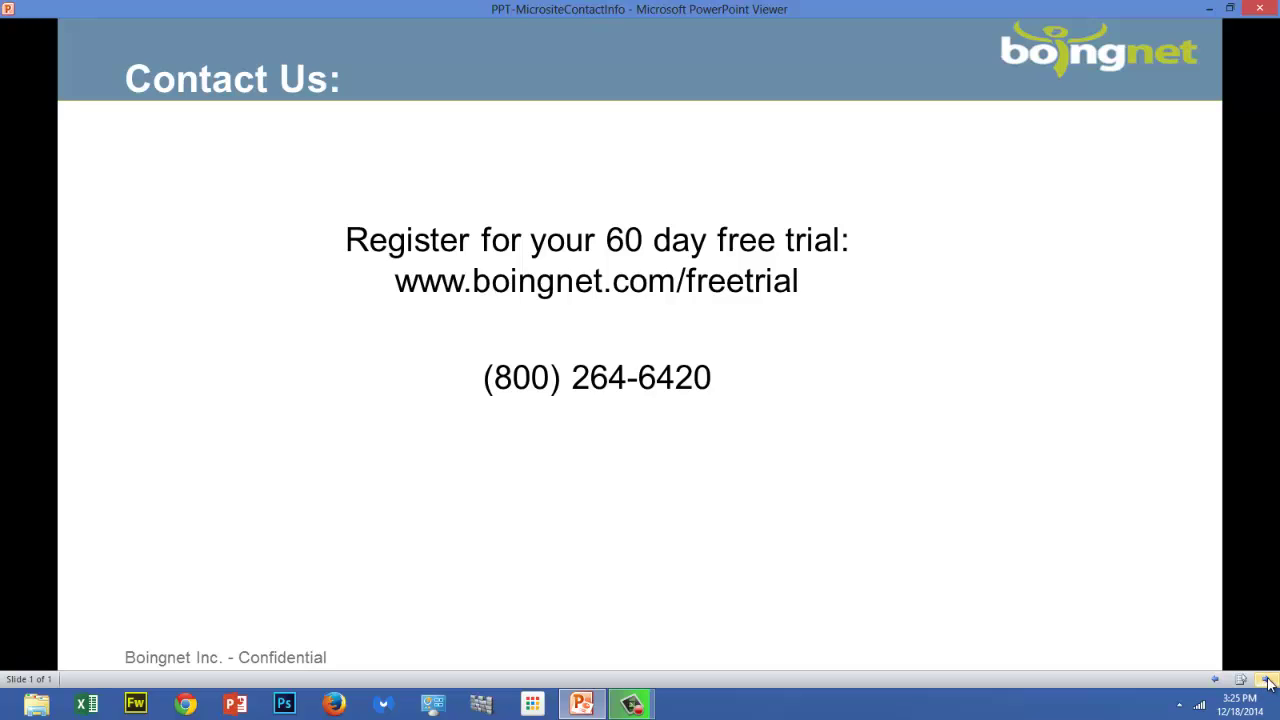
left_click(1266, 683)
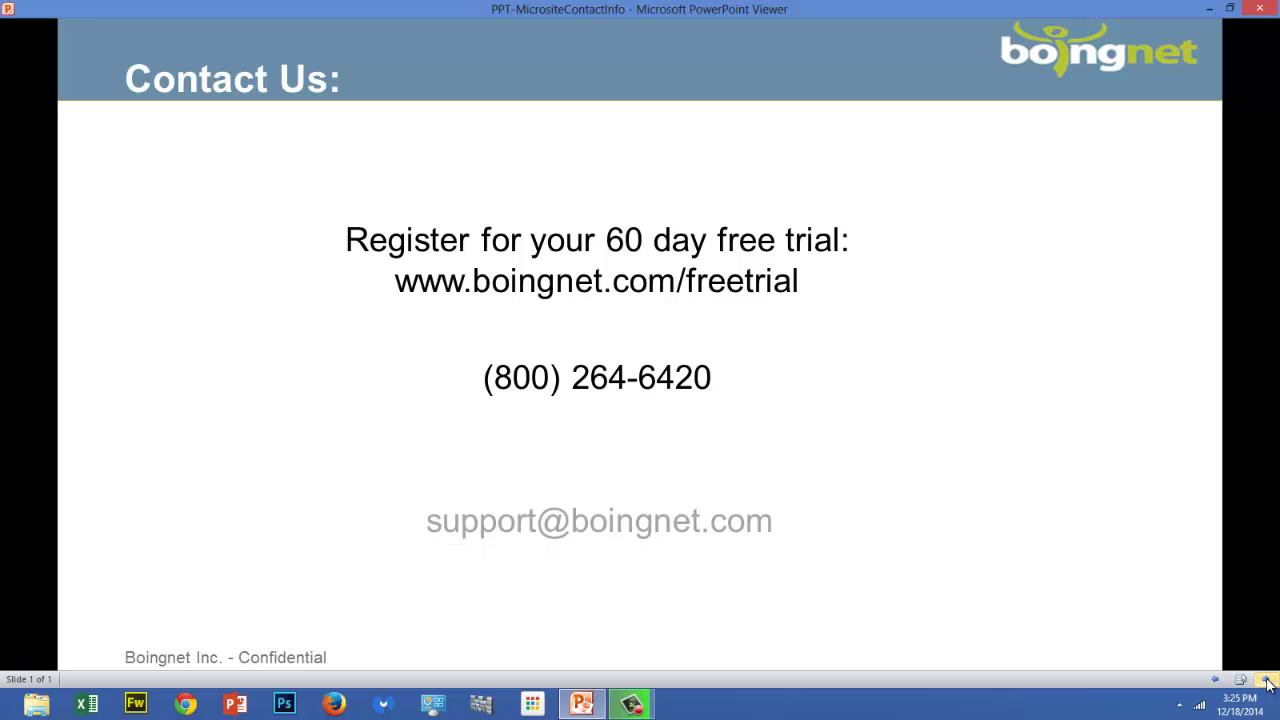